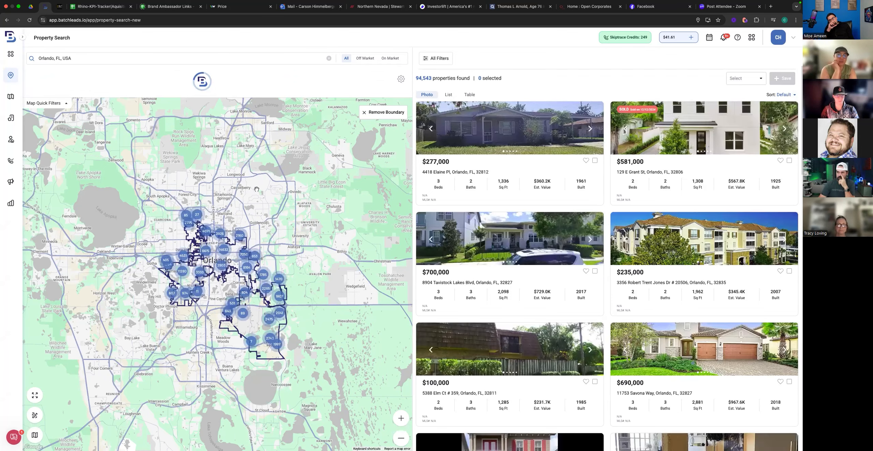
# Step: Remove the Orlando city boundary from the property map
pyautogui.scroll(-1, 265, 212)
pyautogui.scroll(-3, 265, 212)
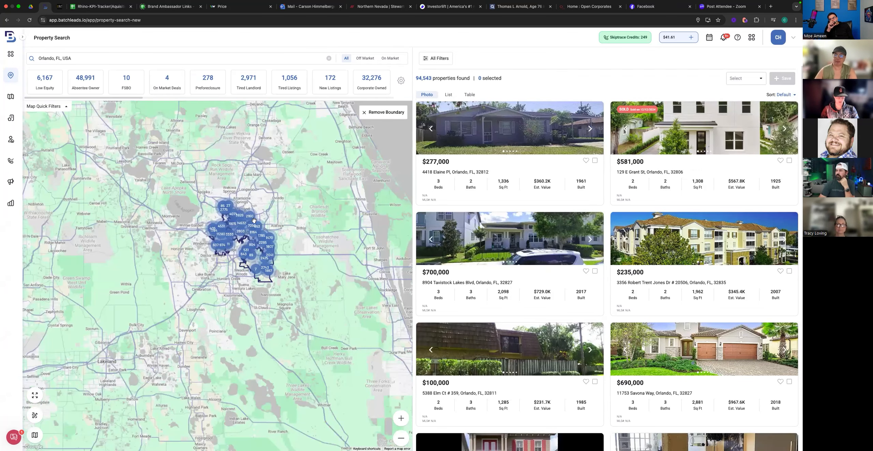
pyautogui.scroll(3, 266, 217)
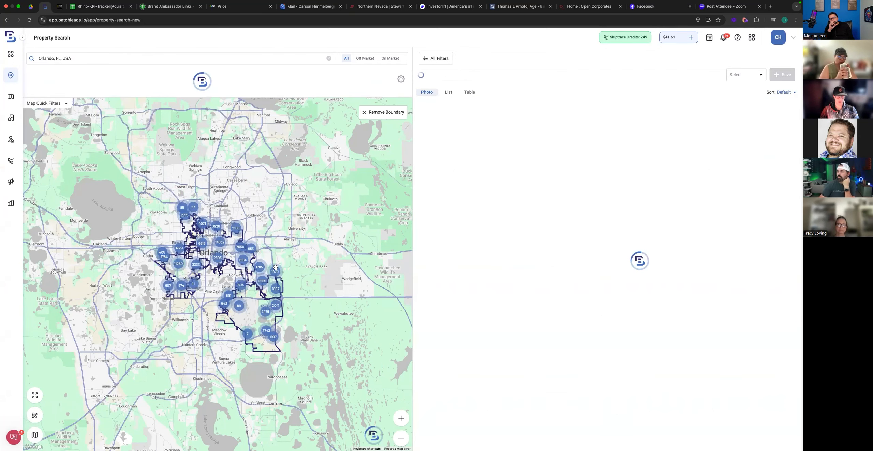
pyautogui.click(382, 114)
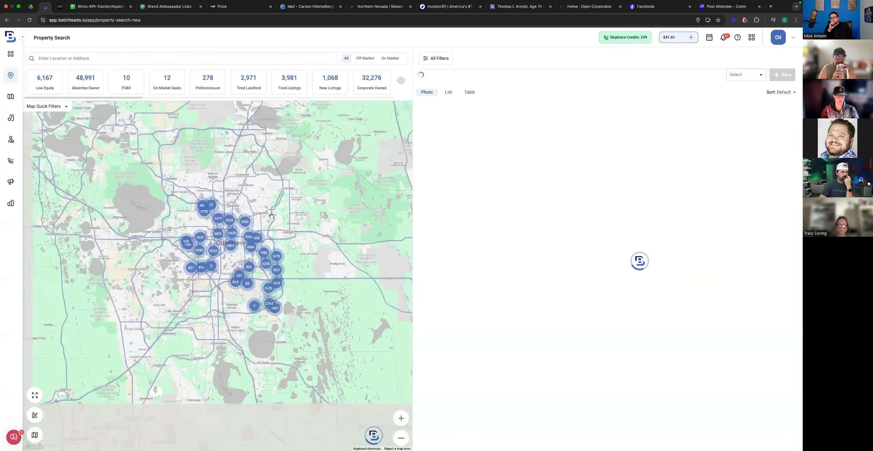
# Step: Draw a closed polygon search boundary around the greater Orlando metro area on the map
pyautogui.click(37, 417)
pyautogui.click(93, 416)
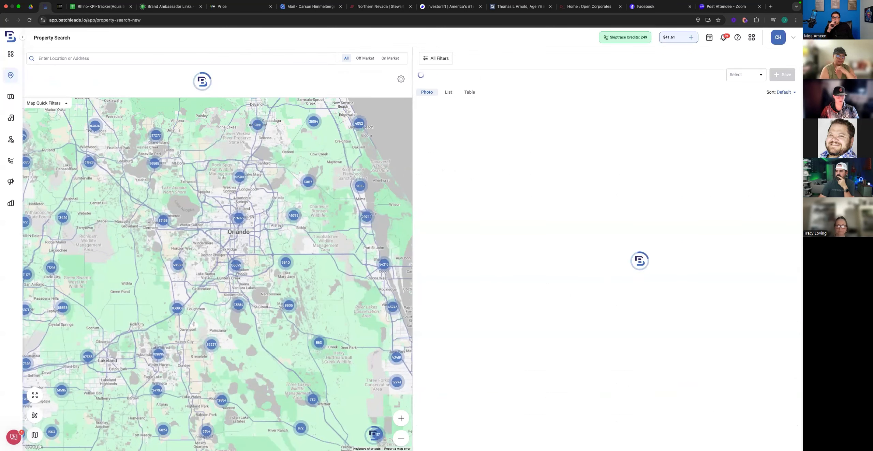
pyautogui.moveTo(228, 175); pyautogui.dragTo(218, 178)
pyautogui.click(191, 210)
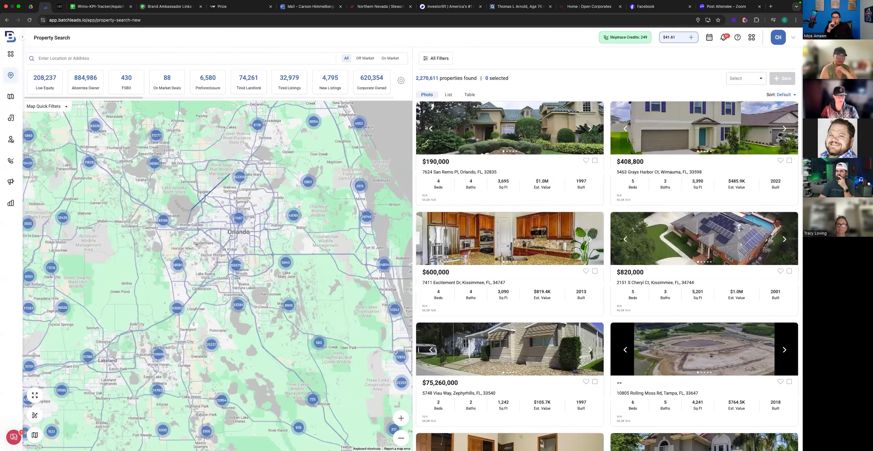
pyautogui.click(187, 250)
pyautogui.click(205, 282)
pyautogui.click(258, 283)
pyautogui.click(280, 264)
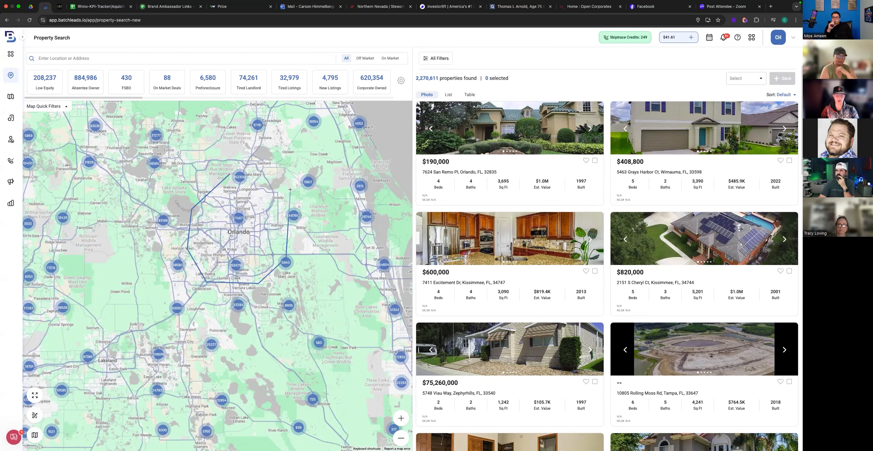
pyautogui.click(288, 190)
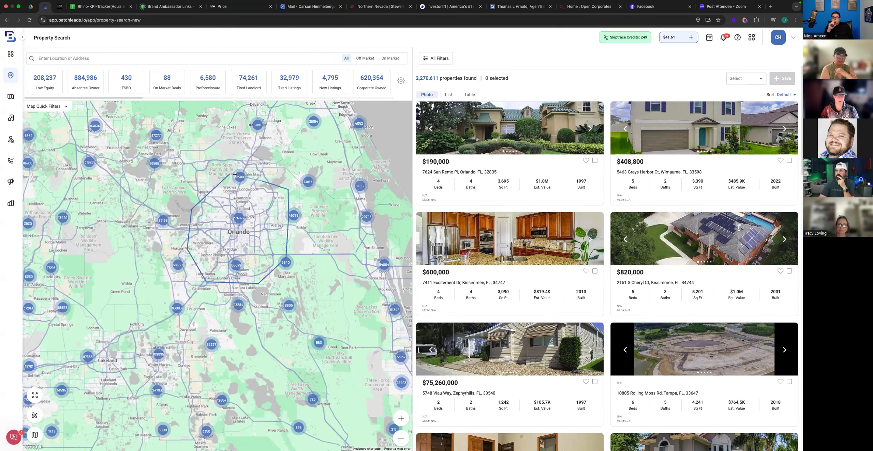
pyautogui.click(230, 176)
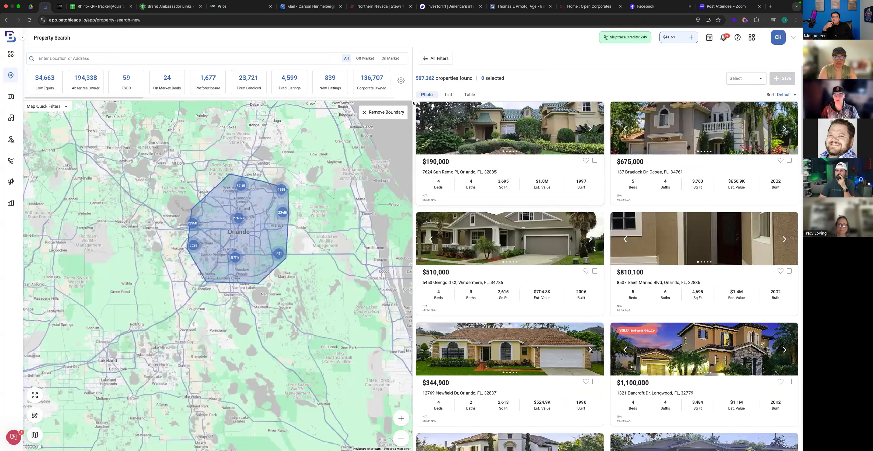
# Step: Filter the property characteristics to Residential classification and Single Family property type
pyautogui.click(430, 61)
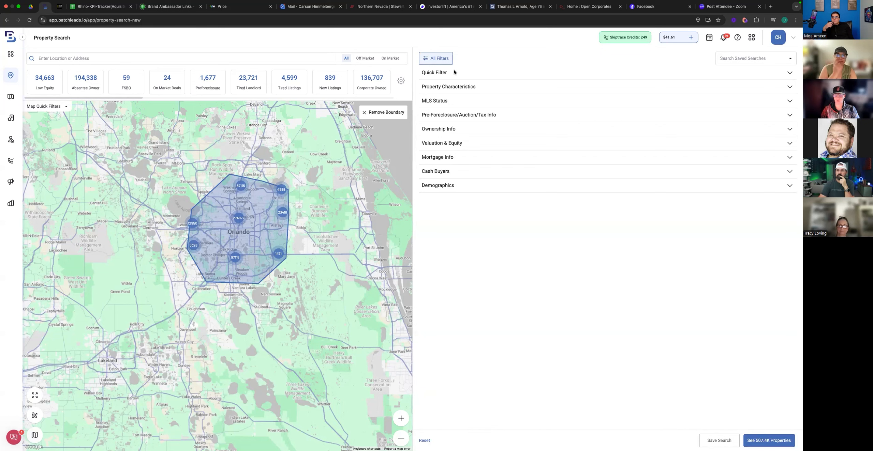
pyautogui.click(470, 87)
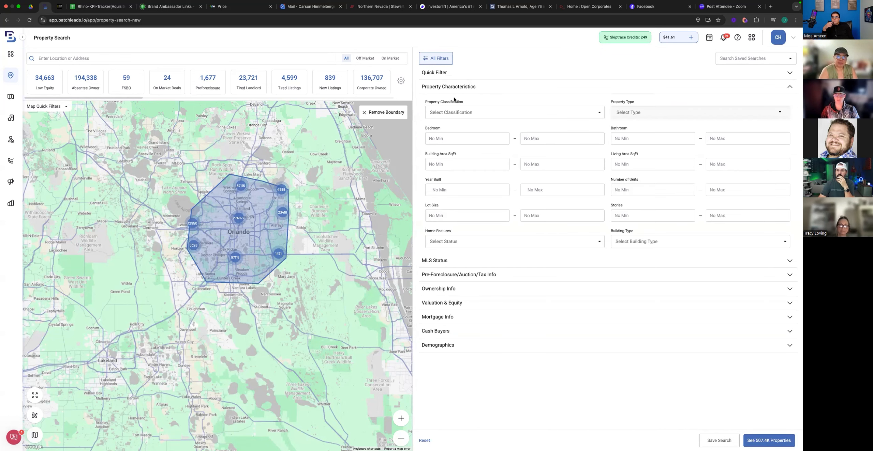
pyautogui.click(455, 112)
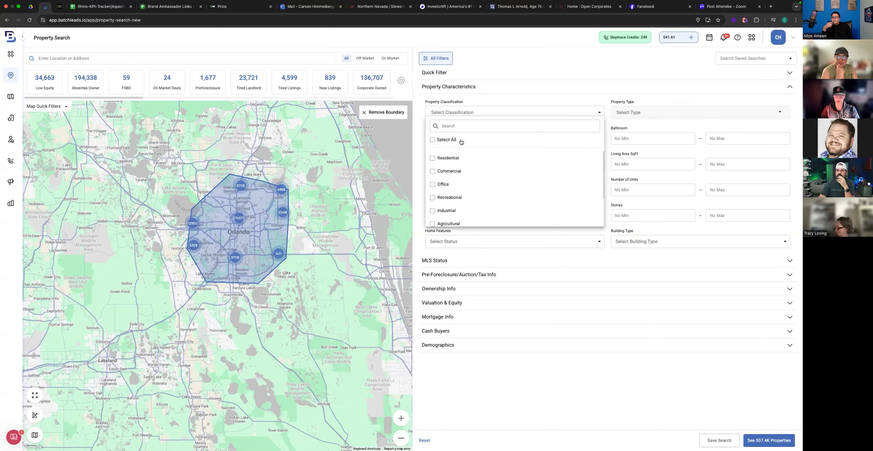
pyautogui.click(433, 159)
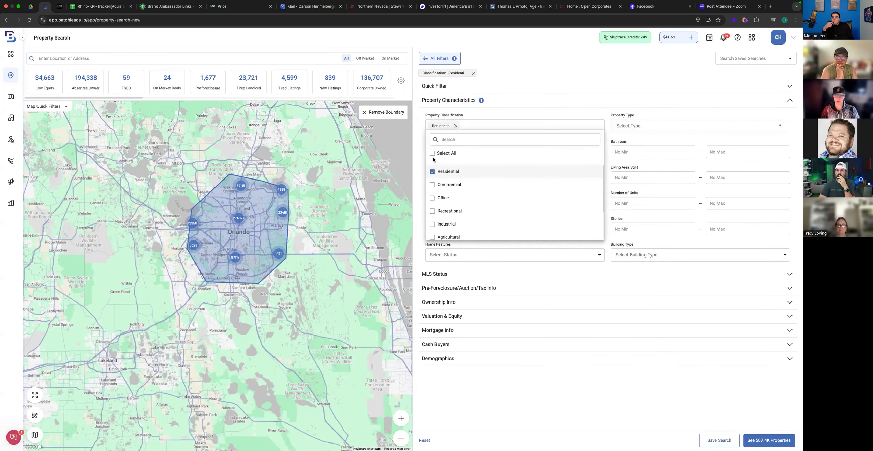
pyautogui.click(504, 116)
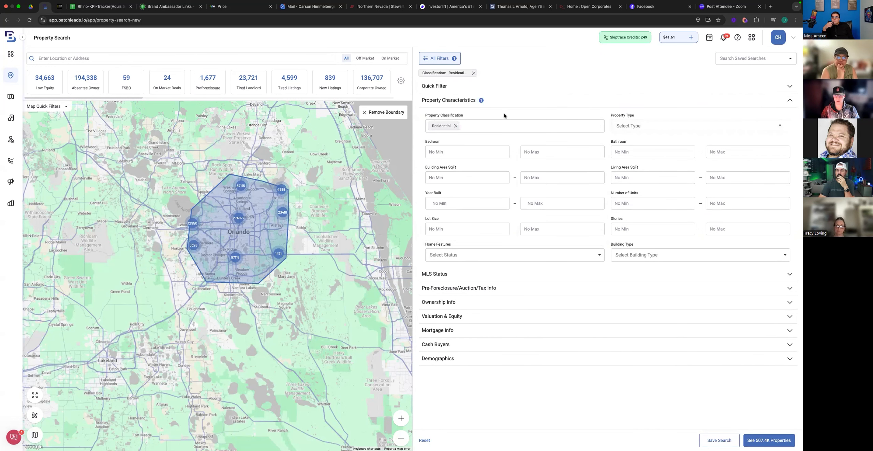
pyautogui.click(636, 127)
pyautogui.click(618, 176)
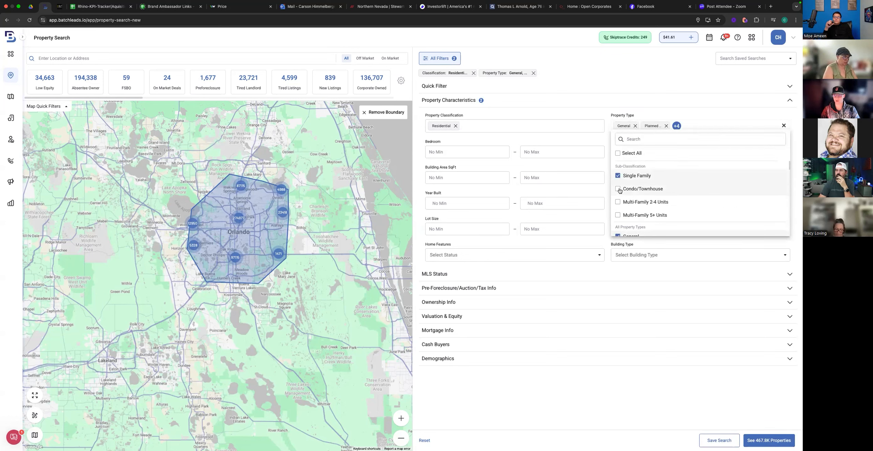
pyautogui.click(643, 114)
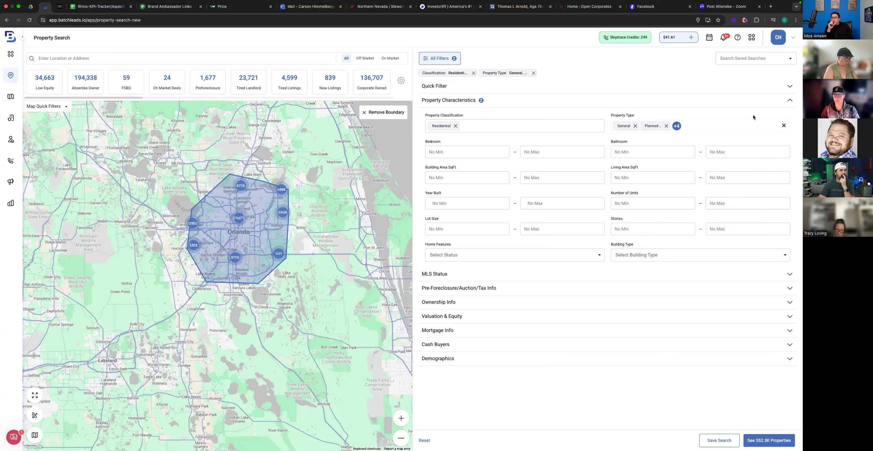
pyautogui.click(639, 102)
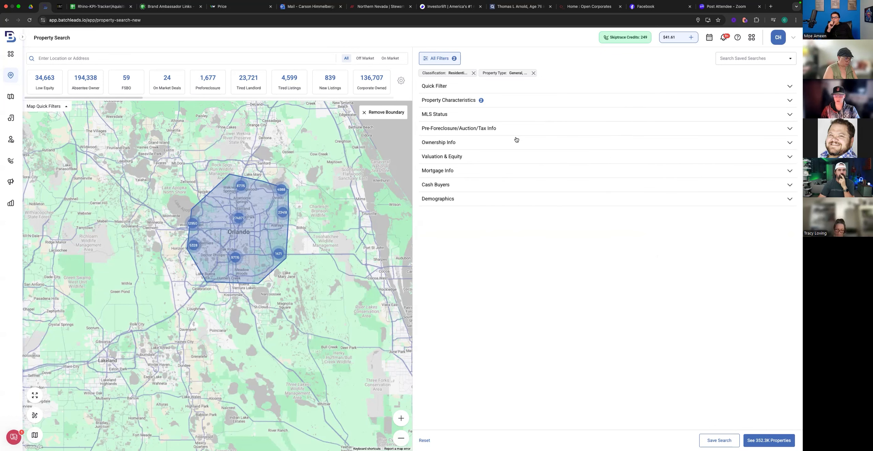
# Step: Set the MLS filters to On Market Yes and MLS status Active
pyautogui.click(488, 117)
pyautogui.click(538, 141)
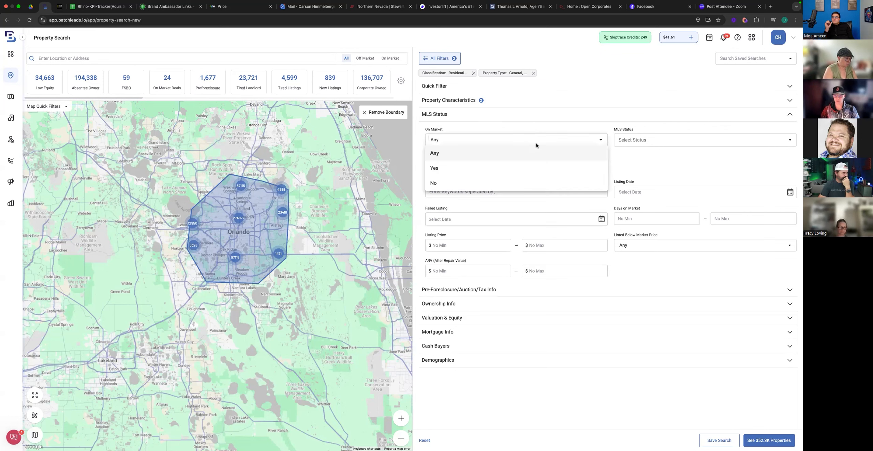
pyautogui.click(439, 168)
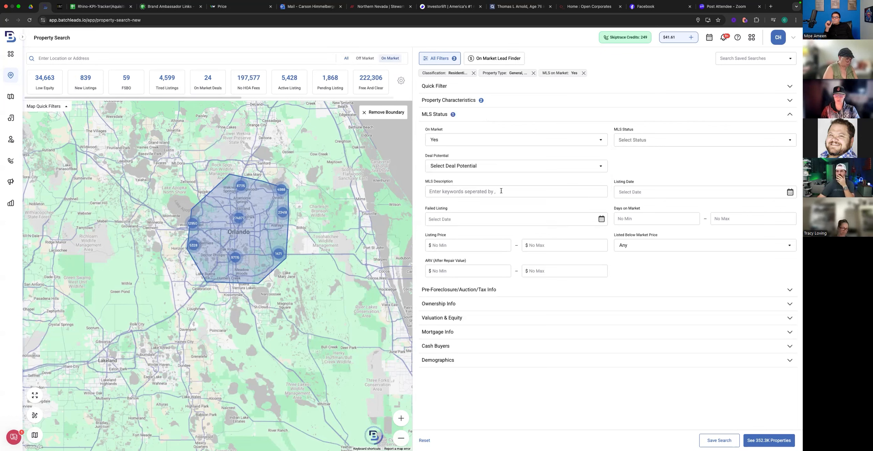
pyautogui.click(627, 143)
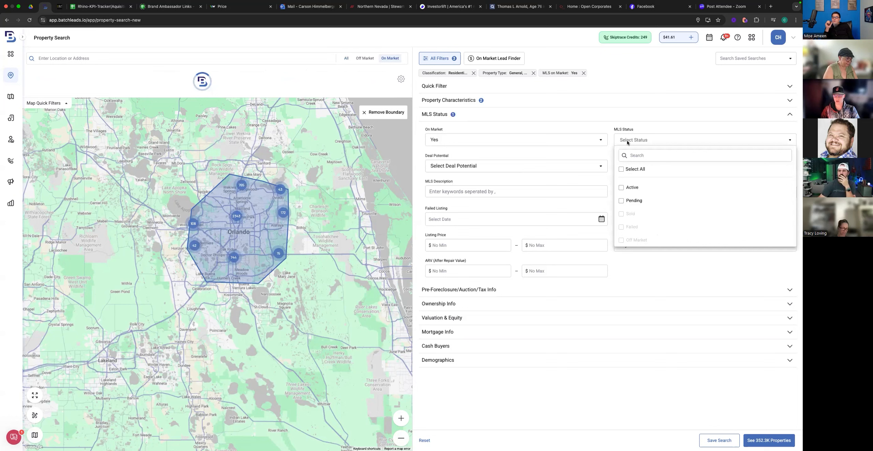
pyautogui.click(621, 188)
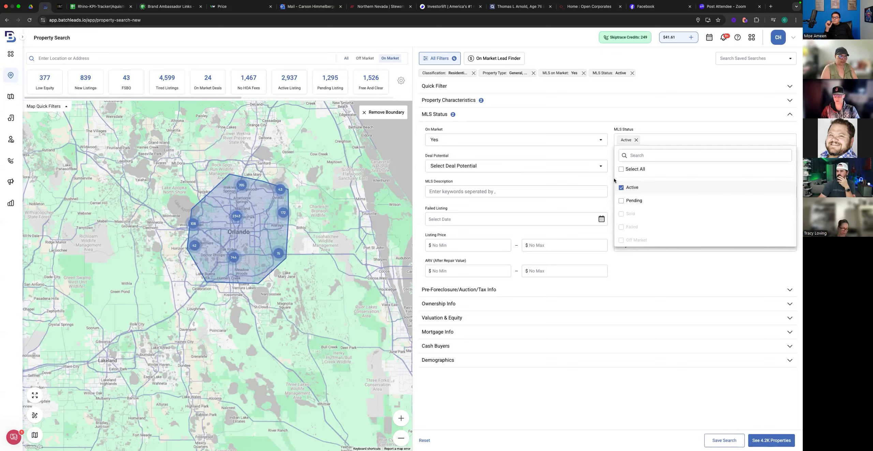
pyautogui.click(609, 160)
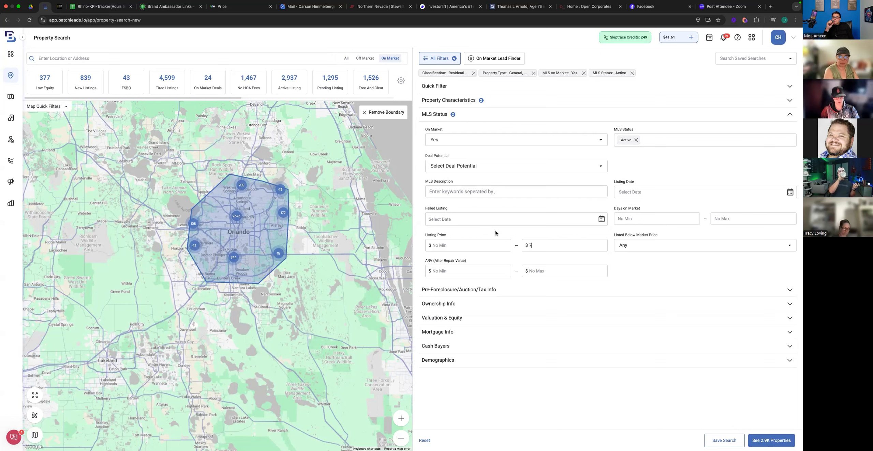
# Step: Set the maximum listing price to $750,000 and collapse the MLS Status filters
pyautogui.write('50')
pyautogui.write('000')
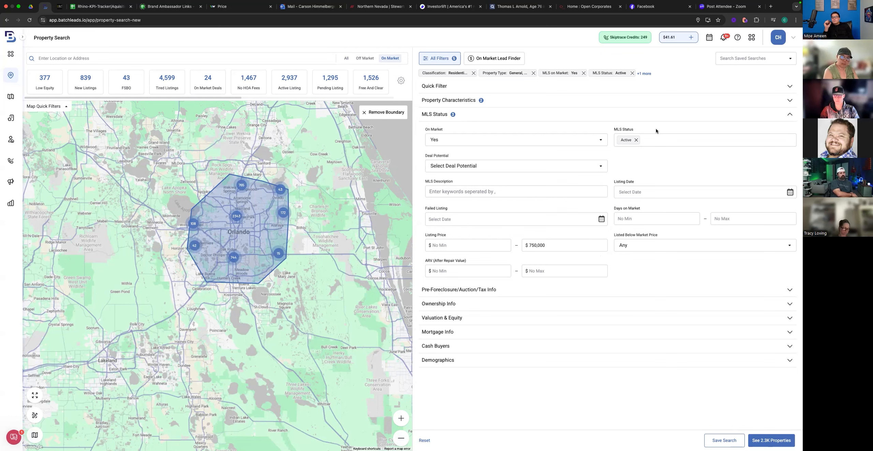
pyautogui.click(777, 118)
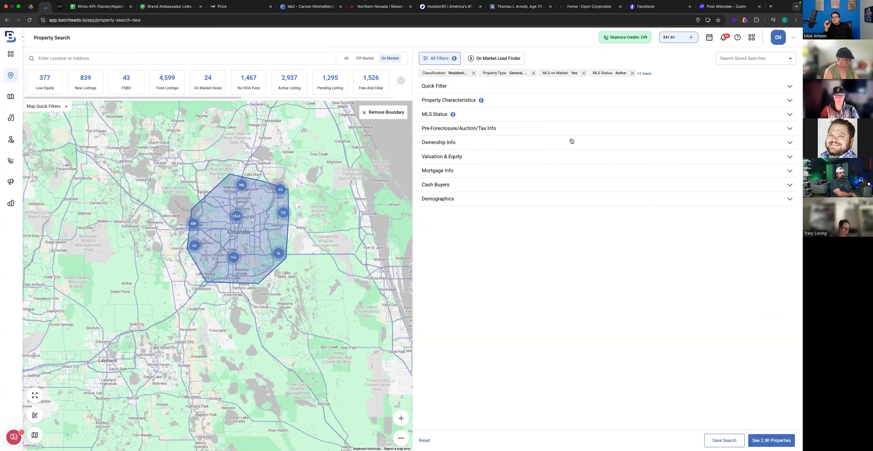
# Step: Review the available filters for ownership, valuation and equity, mortgage, and demographics
pyautogui.click(476, 146)
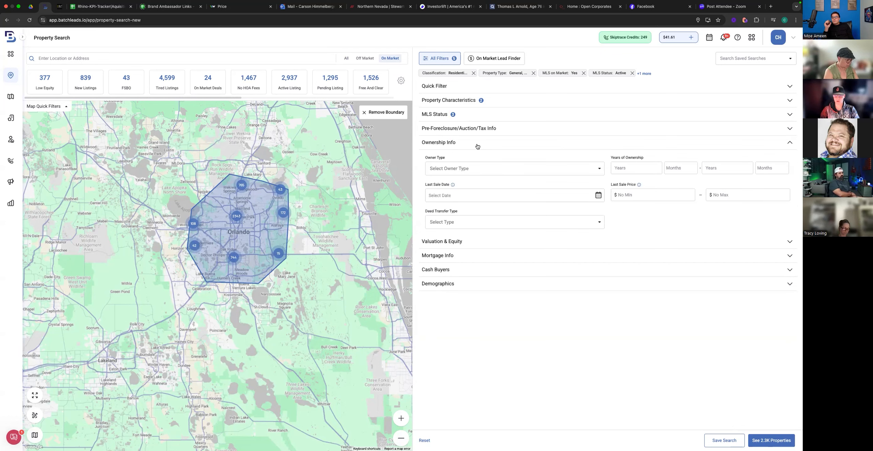
pyautogui.click(474, 169)
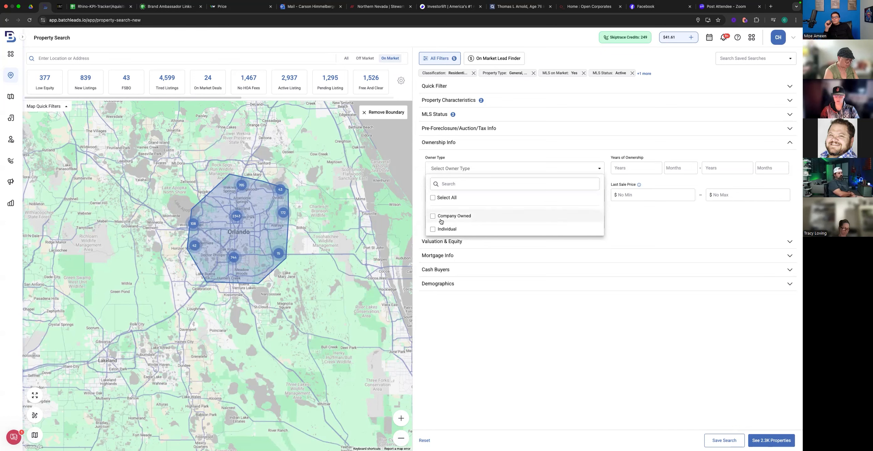
pyautogui.click(576, 159)
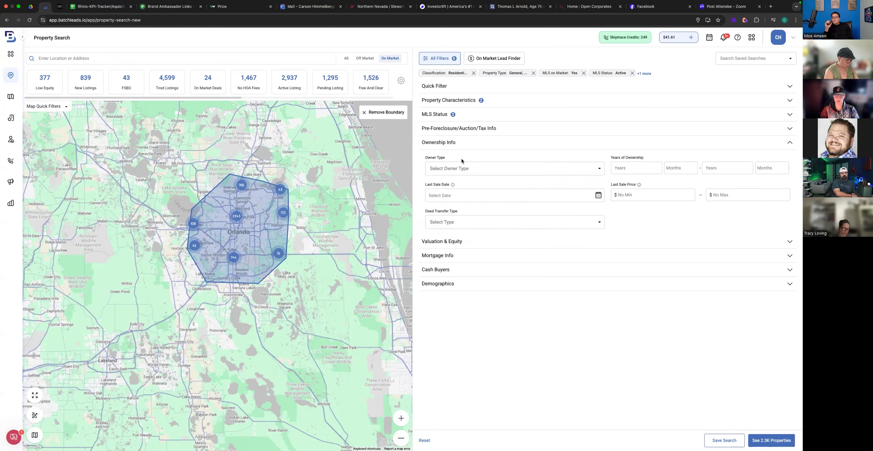
pyautogui.click(477, 143)
pyautogui.click(477, 159)
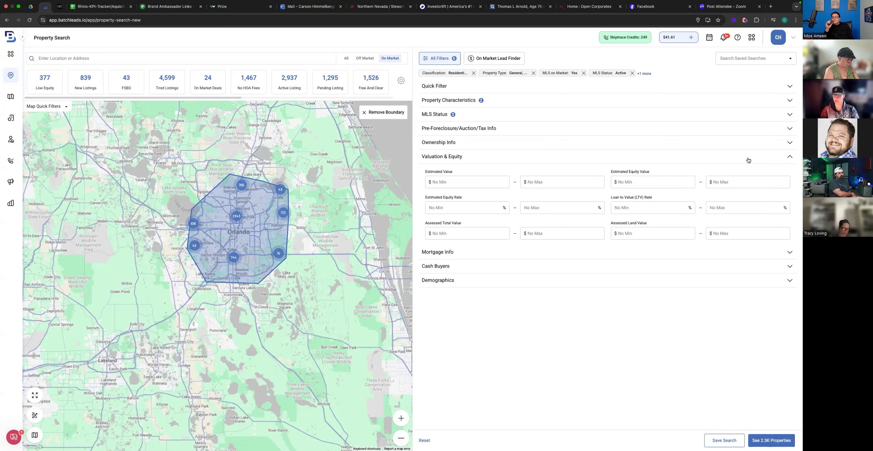
pyautogui.click(761, 160)
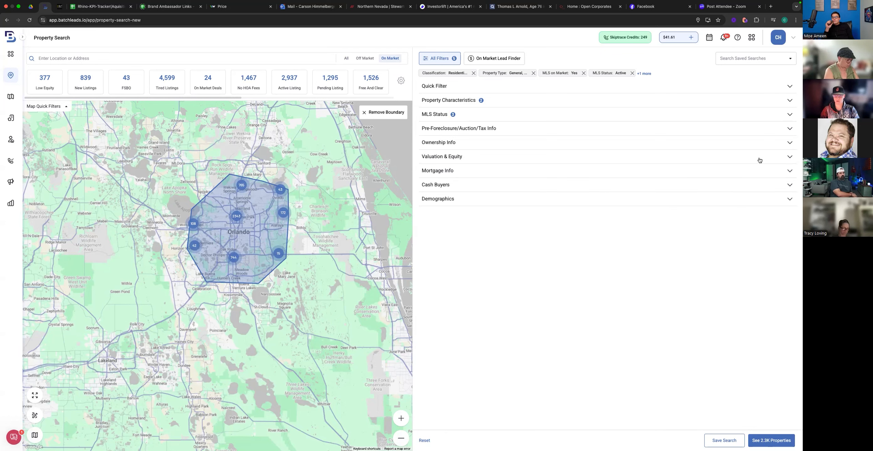
pyautogui.click(572, 172)
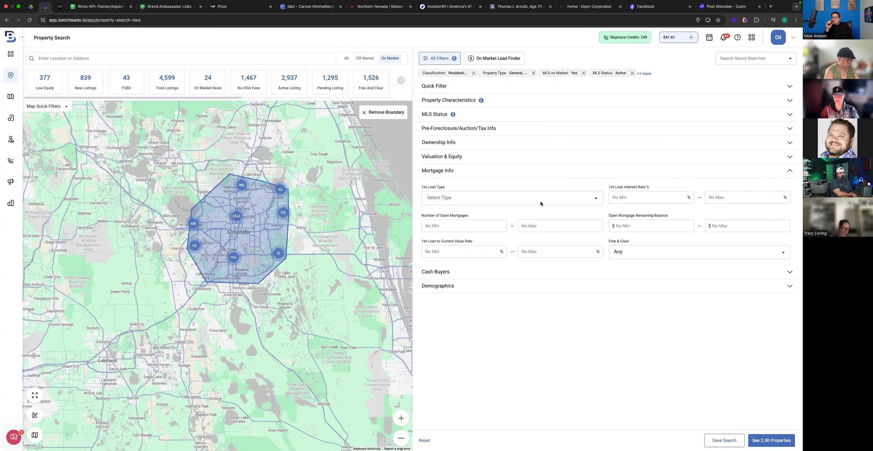
pyautogui.click(773, 173)
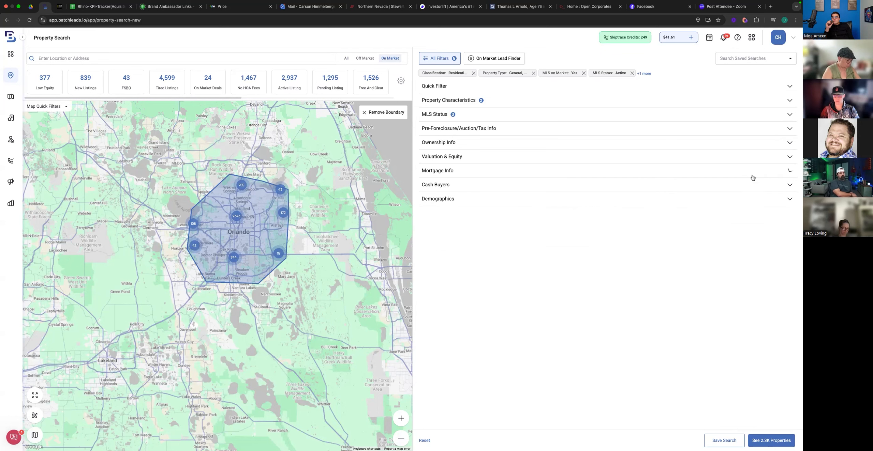
pyautogui.click(488, 199)
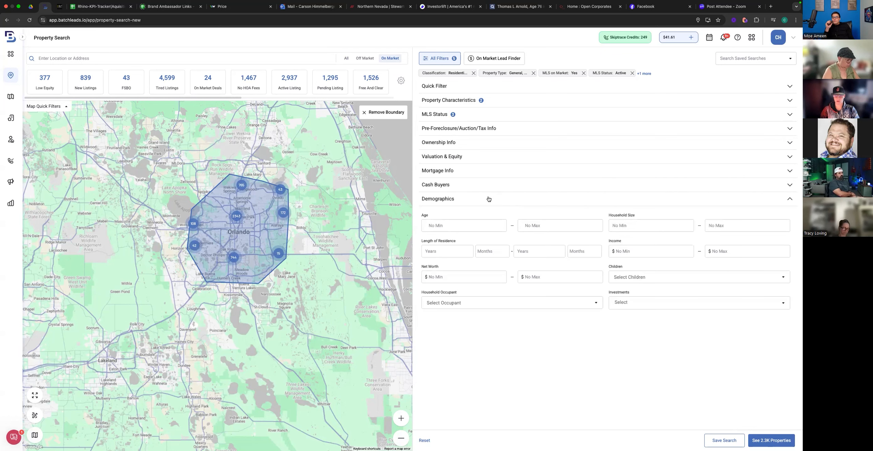
pyautogui.click(536, 201)
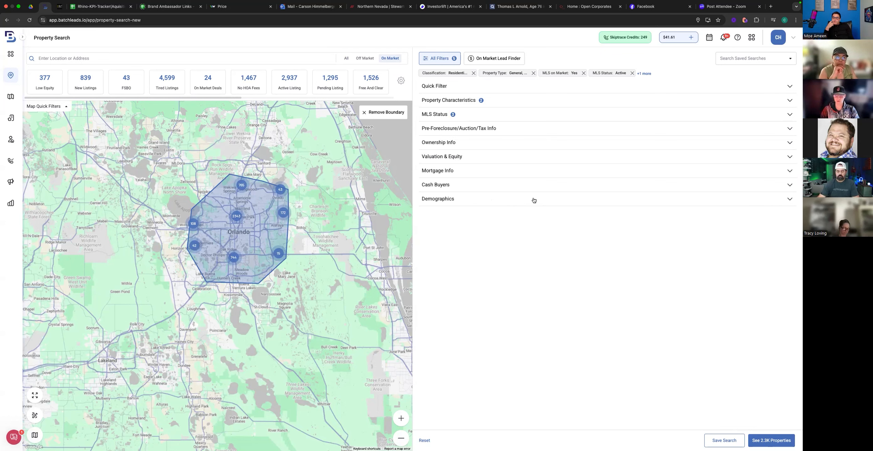
# Step: Filter the mortgage info to Conventional, VA and FHA as the first loan type
pyautogui.click(456, 174)
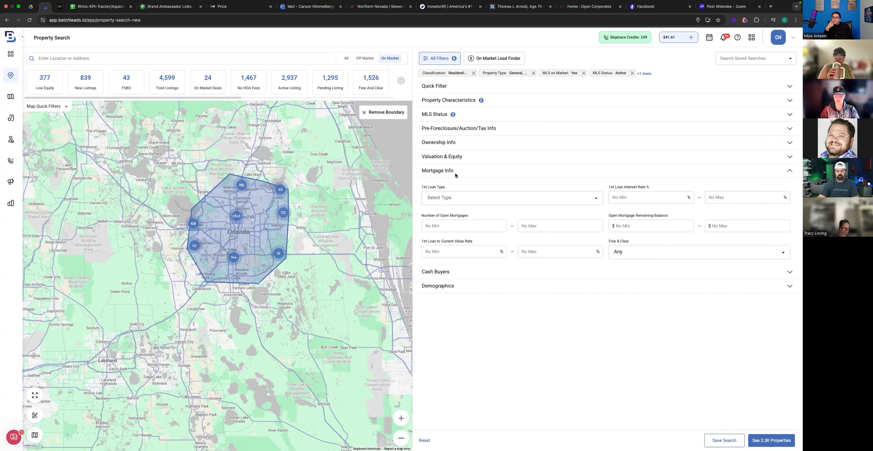
pyautogui.click(453, 202)
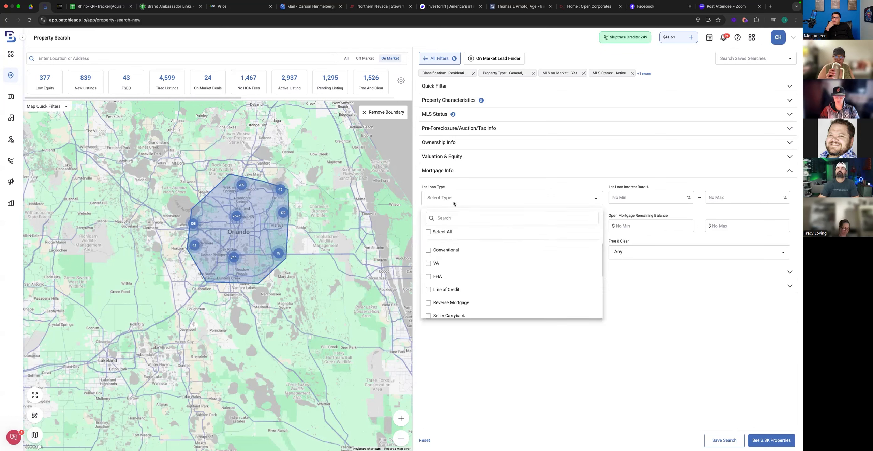
pyautogui.click(429, 251)
pyautogui.click(429, 264)
pyautogui.click(430, 277)
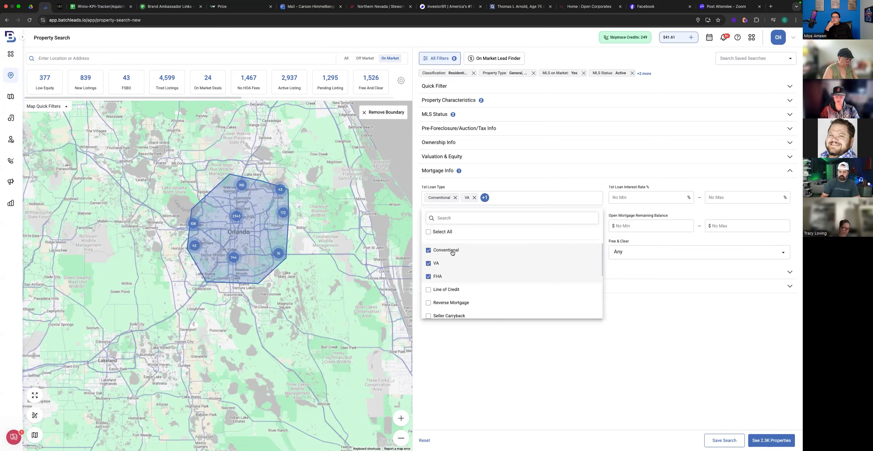
# Step: Review the remaining first loan type options and close the list with Conventional, VA and FHA kept
pyautogui.scroll(-1, 452, 296)
pyautogui.scroll(-3, 454, 296)
pyautogui.scroll(-5, 475, 295)
pyautogui.scroll(8, 475, 292)
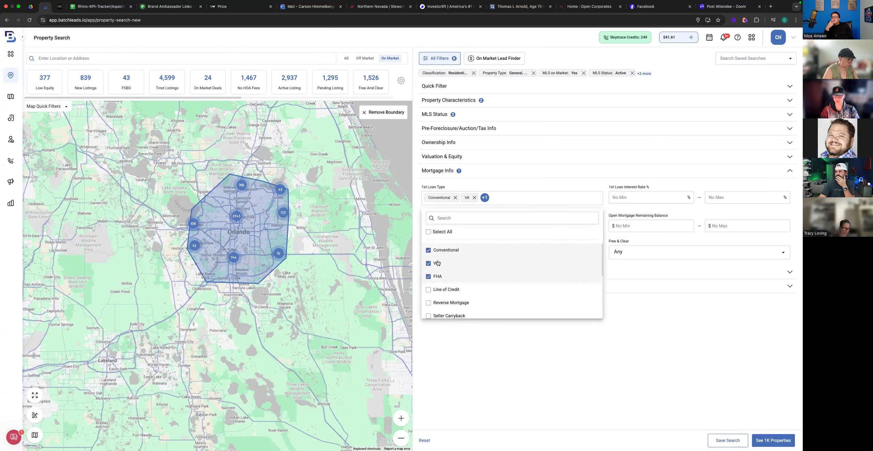
pyautogui.click(480, 185)
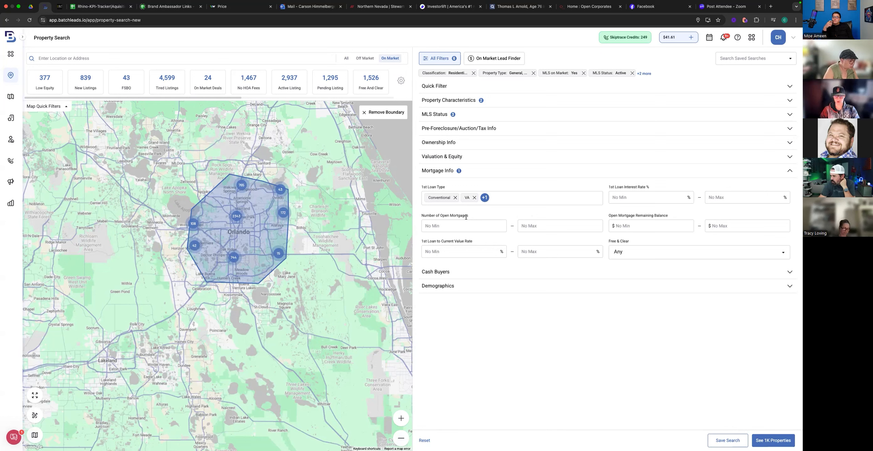
pyautogui.click(524, 227)
pyautogui.write('4')
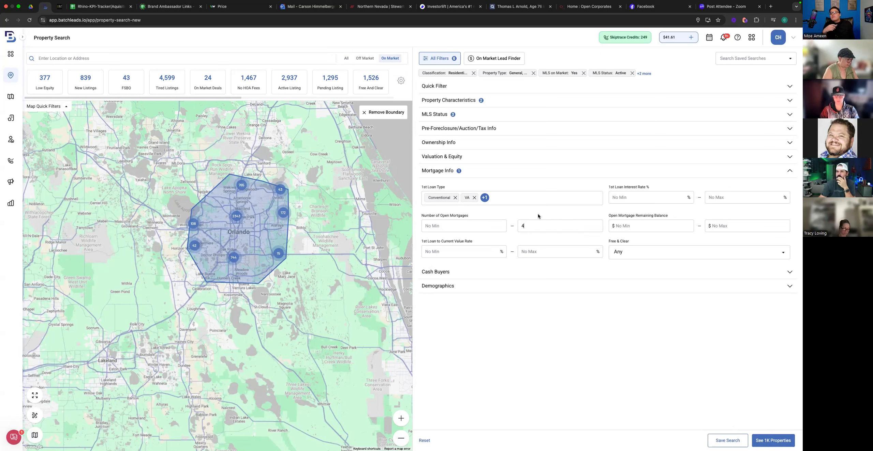
pyautogui.press('BackSpace')
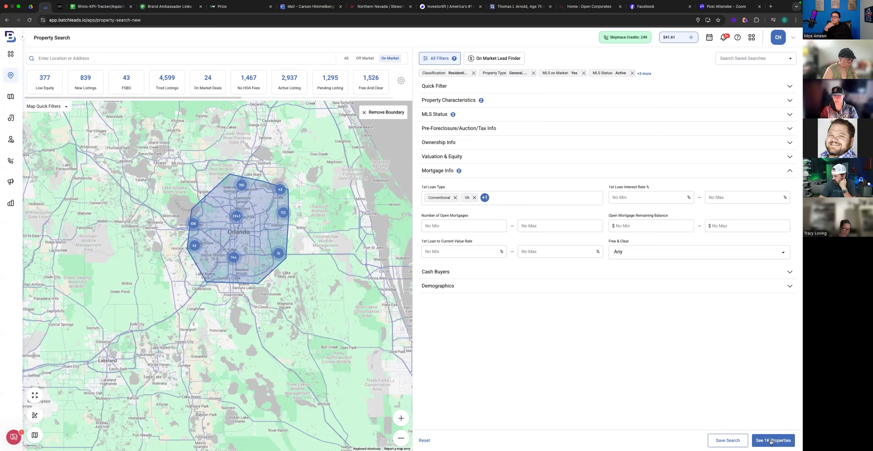
pyautogui.click(496, 201)
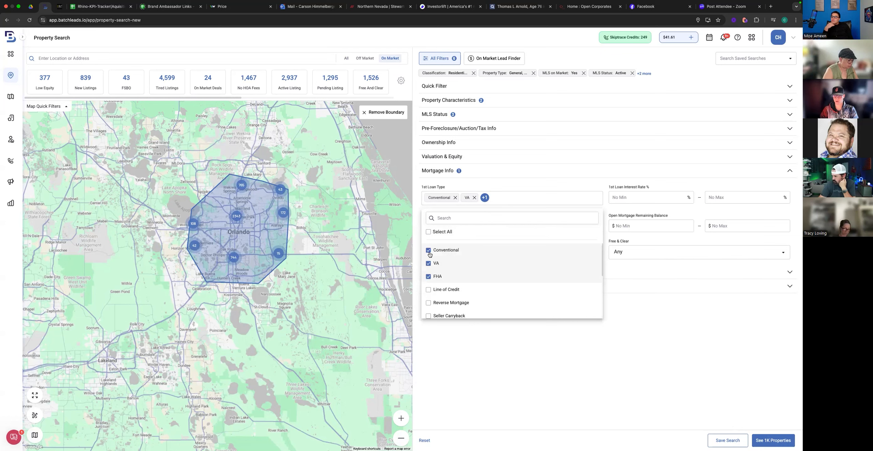
pyautogui.click(496, 188)
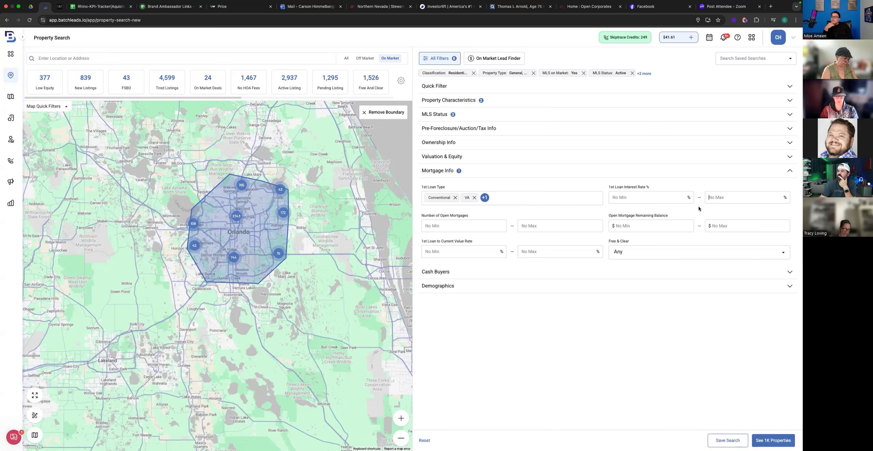
# Step: Set the maximum first loan interest rate to 5% and show the matching properties
pyautogui.write('5')
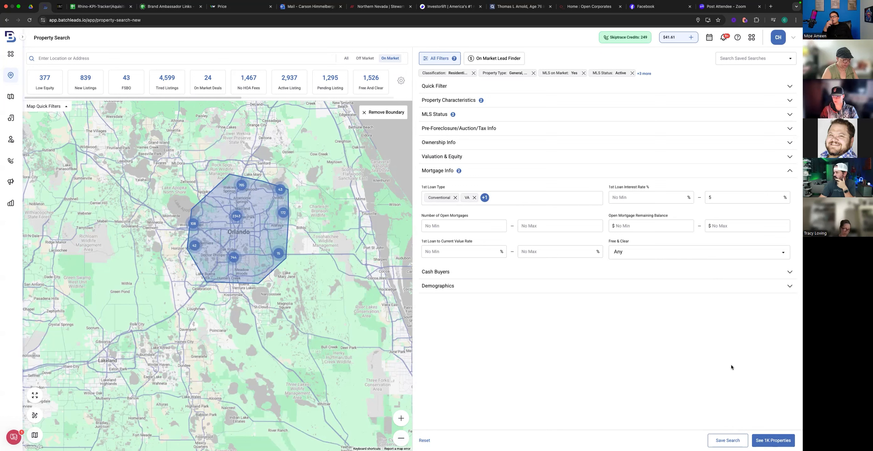
pyautogui.click(765, 437)
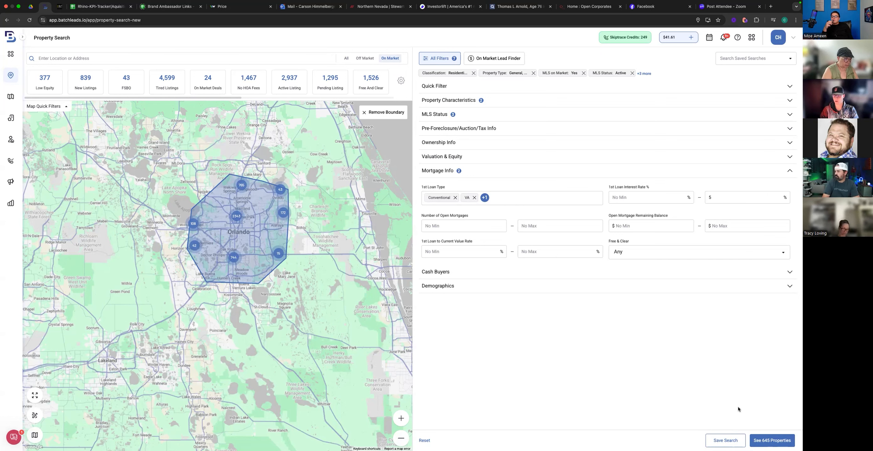
pyautogui.click(767, 443)
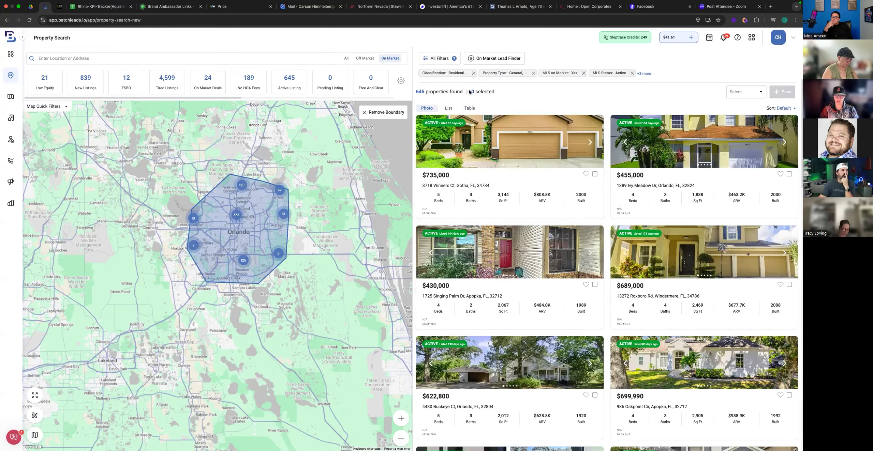
# Step: Select all matching properties and choose to save them to a new property list named Orlando Test
pyautogui.click(755, 93)
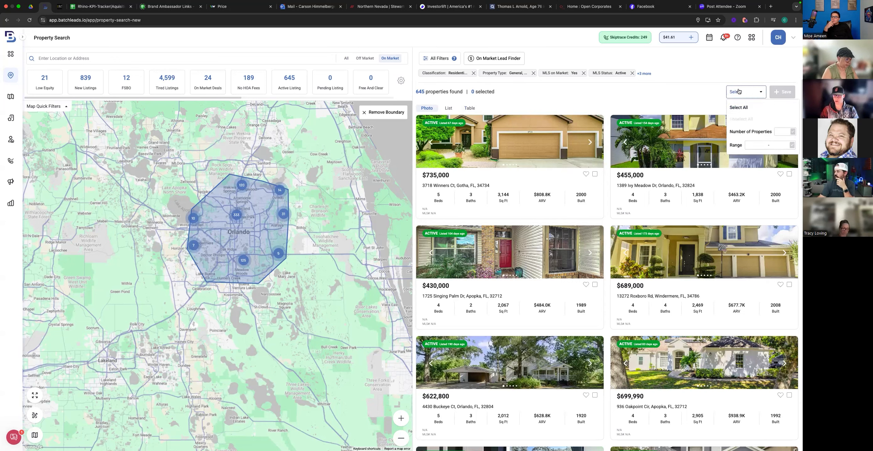
pyautogui.click(739, 108)
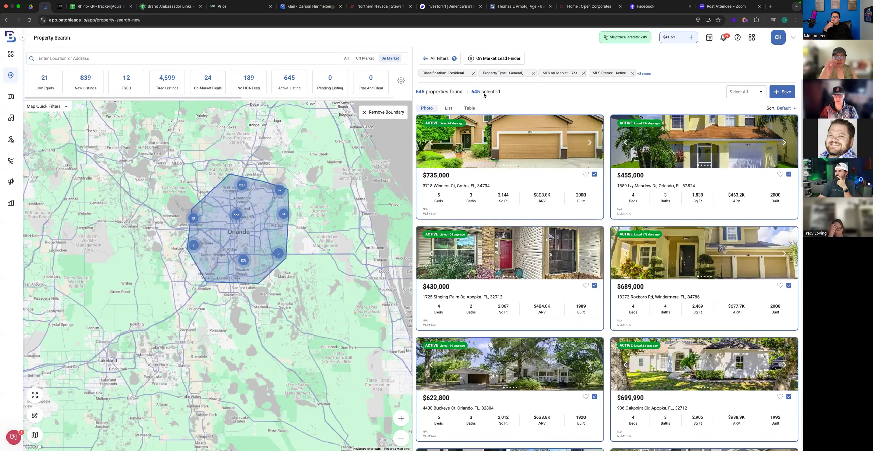
pyautogui.click(781, 93)
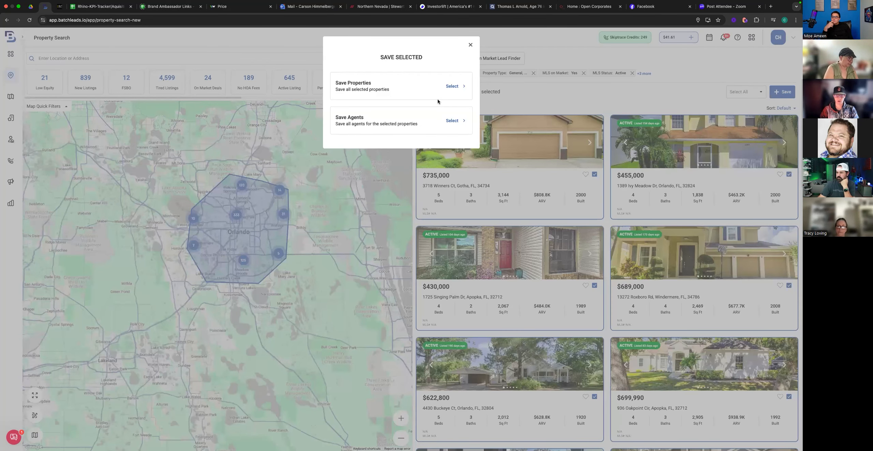
pyautogui.click(452, 86)
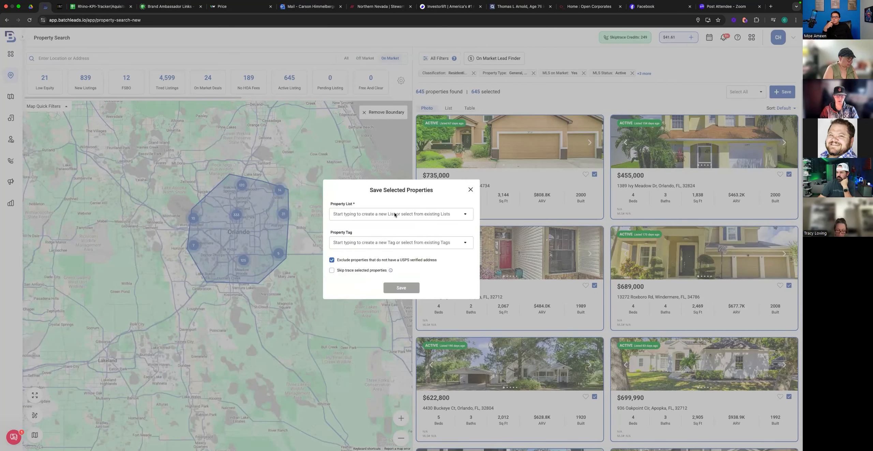
pyautogui.click(381, 214)
pyautogui.write('Orlando Test')
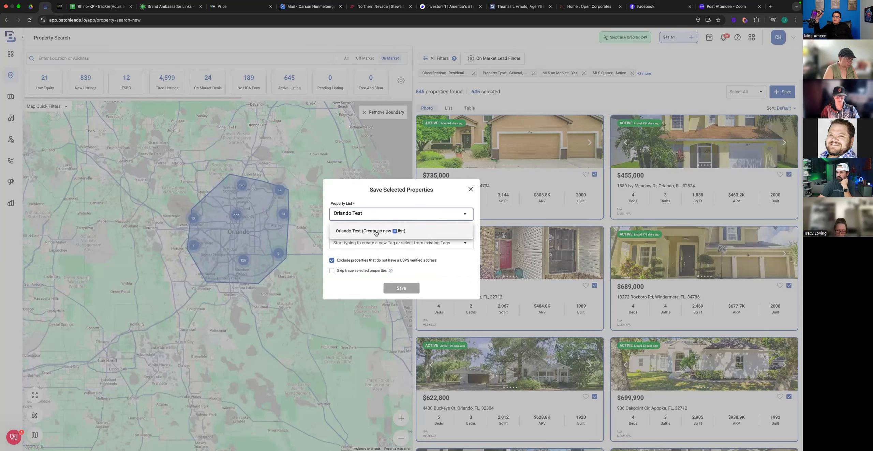
pyautogui.click(376, 232)
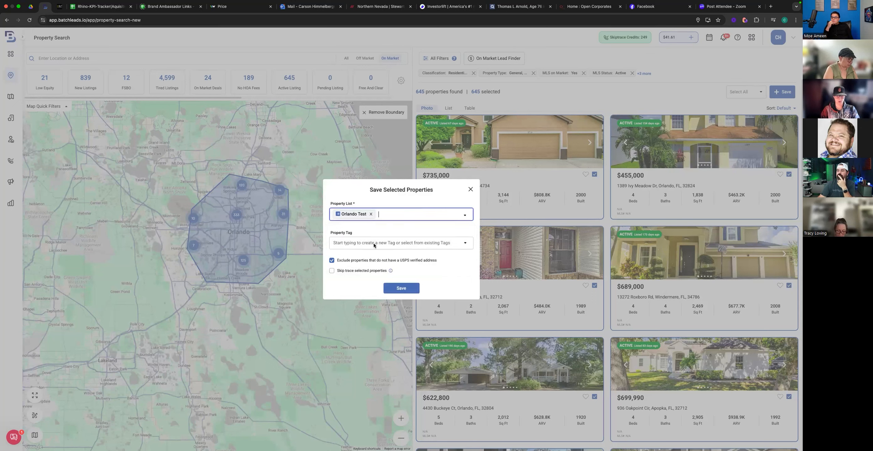
# Step: Add the existing property tags dta and on market to the properties being saved
pyautogui.click(374, 244)
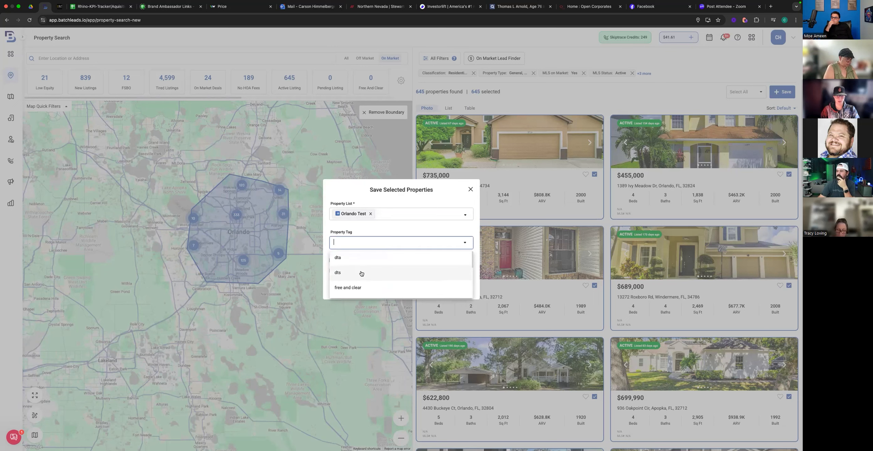
pyautogui.click(340, 260)
pyautogui.click(368, 245)
pyautogui.scroll(-2, 365, 278)
pyautogui.scroll(-3, 366, 276)
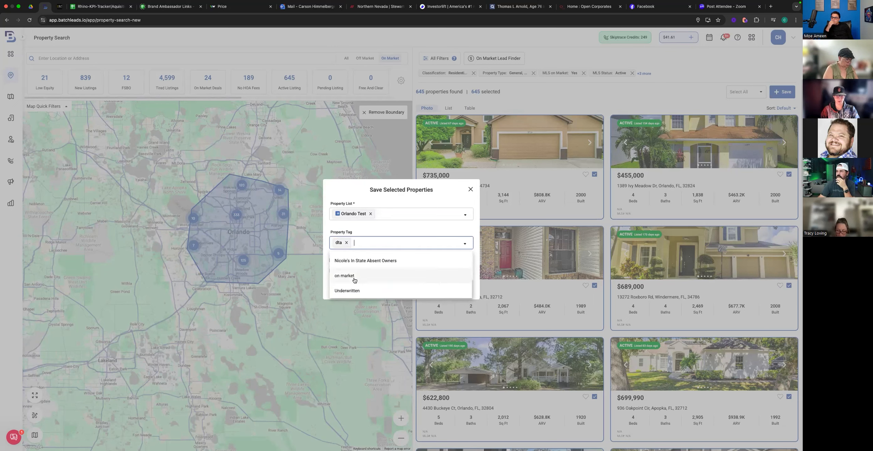
pyautogui.click(353, 277)
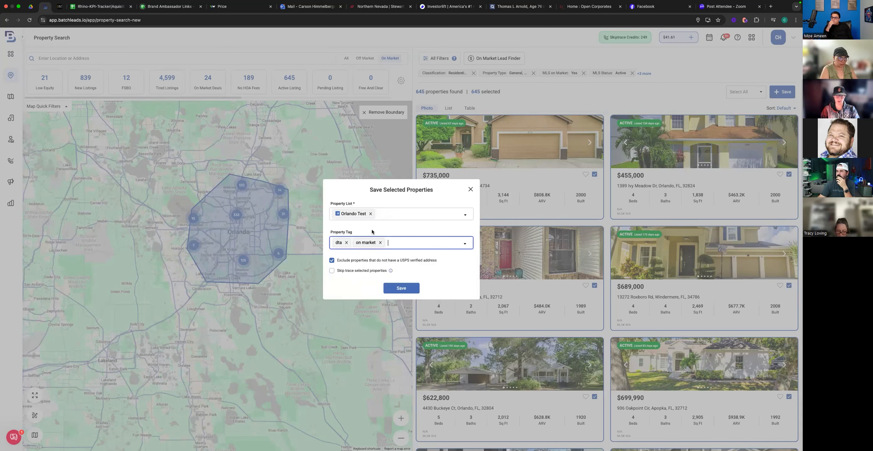
# Step: Stop excluding properties without a USPS verified address, save the properties and skip saving their agents
pyautogui.click(331, 261)
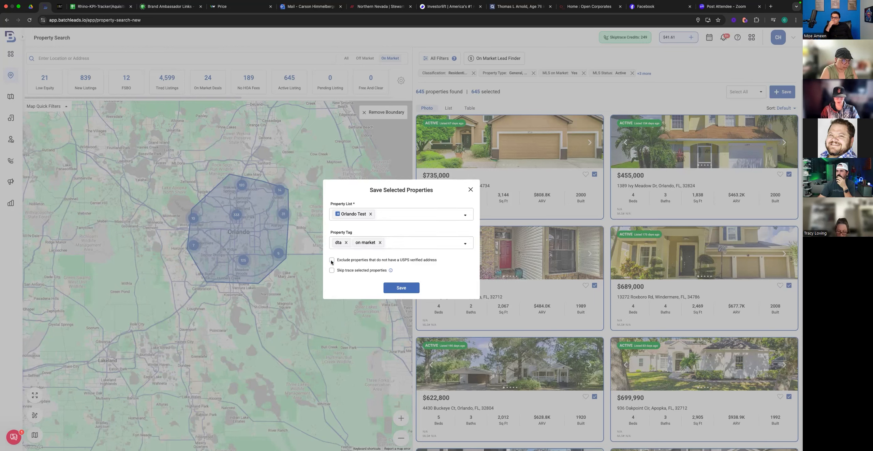
pyautogui.click(398, 289)
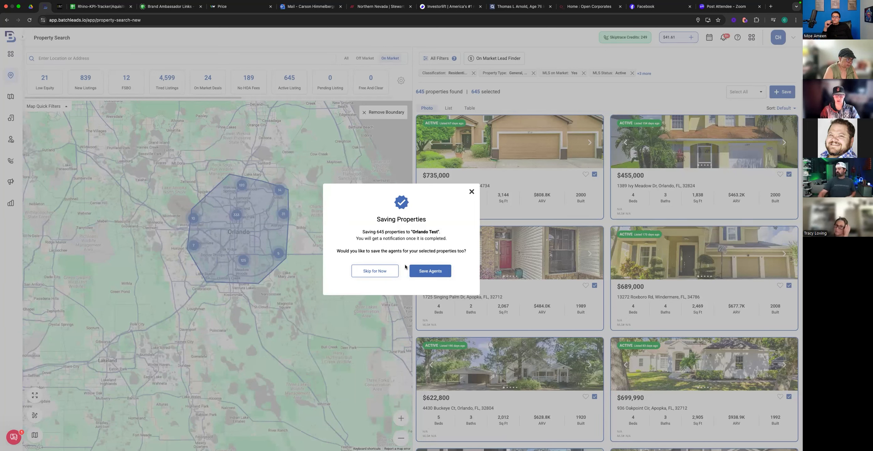
pyautogui.click(374, 274)
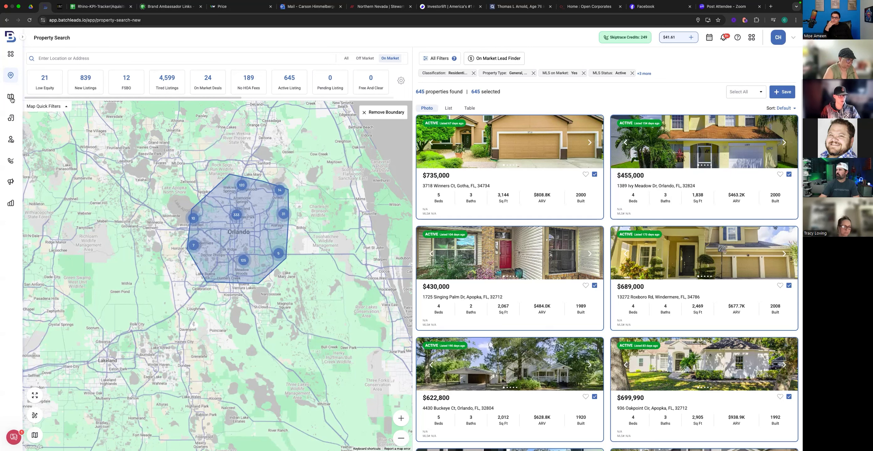
# Step: Go to My Lists and filter the records to the Orlando Test list
pyautogui.click(11, 119)
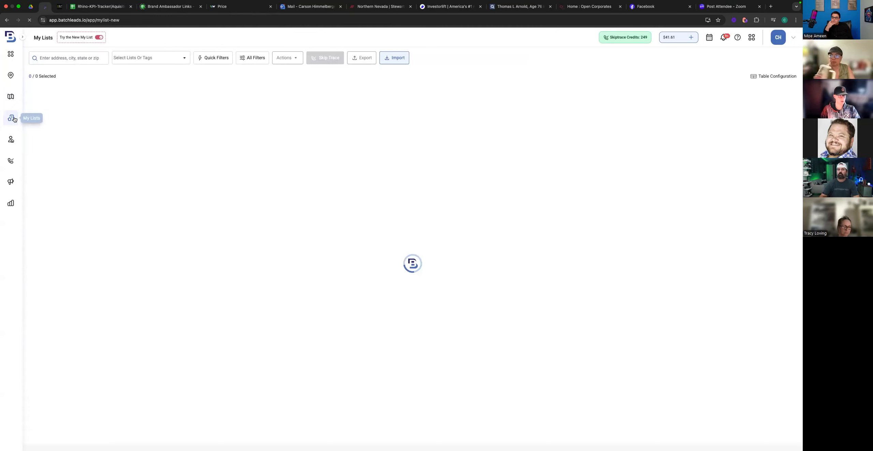
pyautogui.click(140, 58)
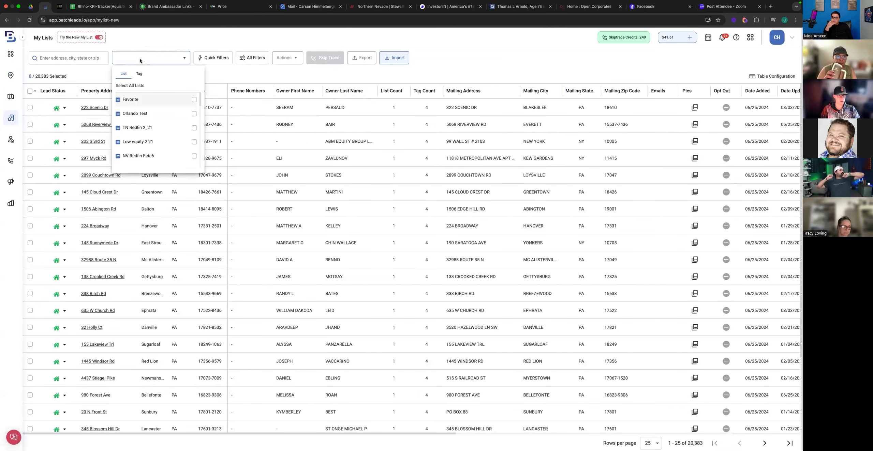
pyautogui.moveTo(136, 114); pyautogui.dragTo(142, 100)
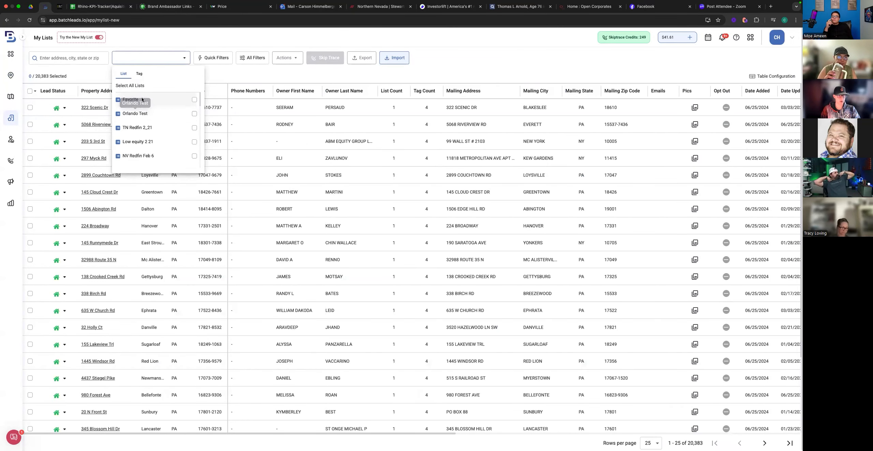
pyautogui.scroll(-5, 158, 131)
pyautogui.scroll(5, 160, 133)
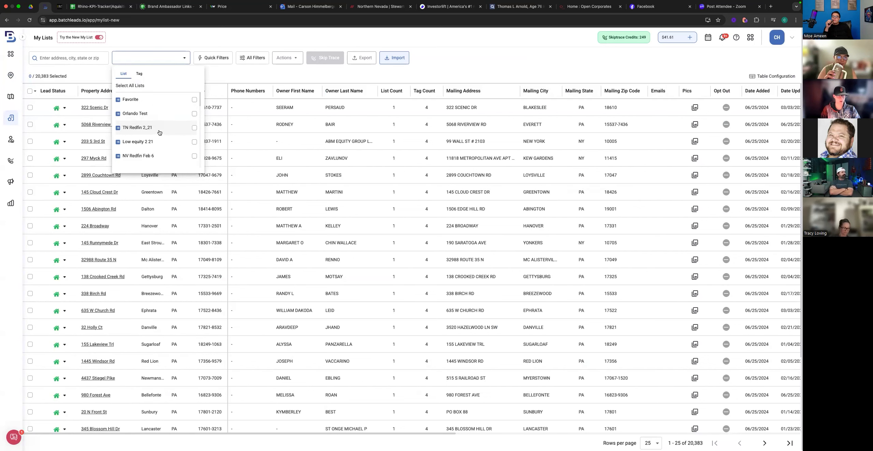
pyautogui.write('as')
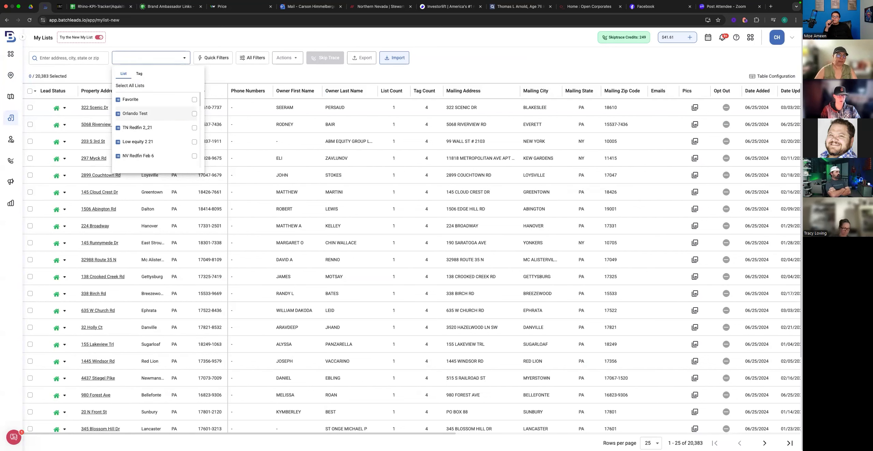
pyautogui.click(194, 114)
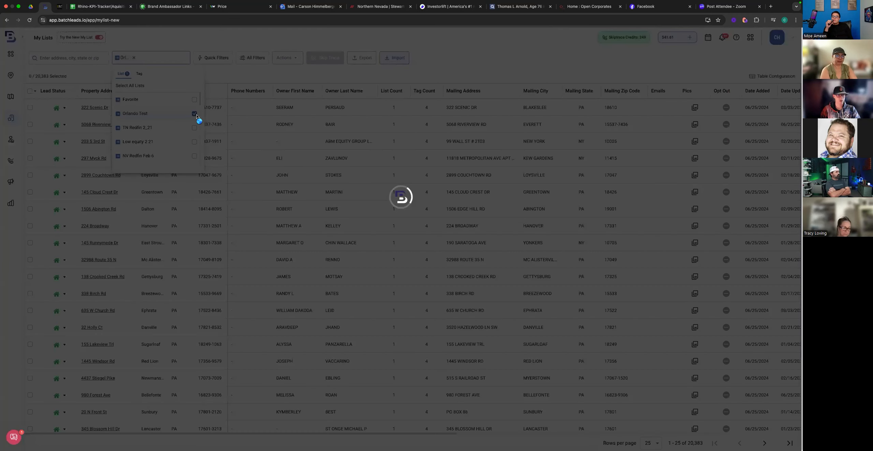
pyautogui.click(214, 73)
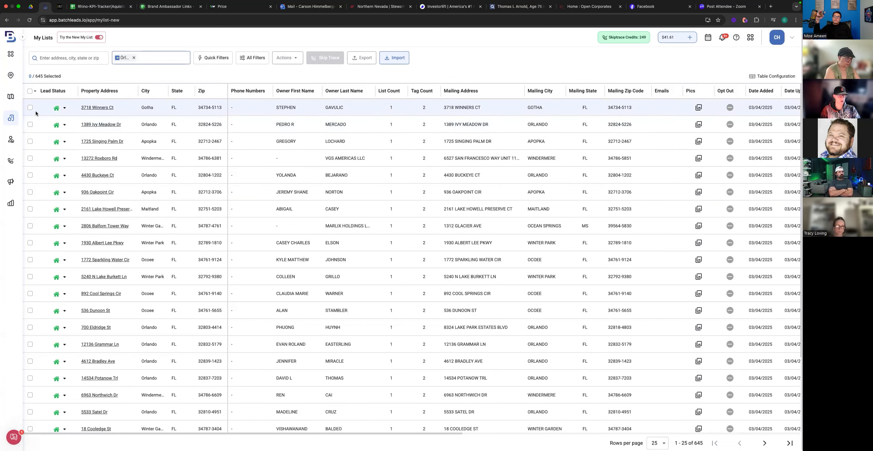
# Step: Select all properties in the Orlando Test list and start exporting them to Excel
pyautogui.click(30, 92)
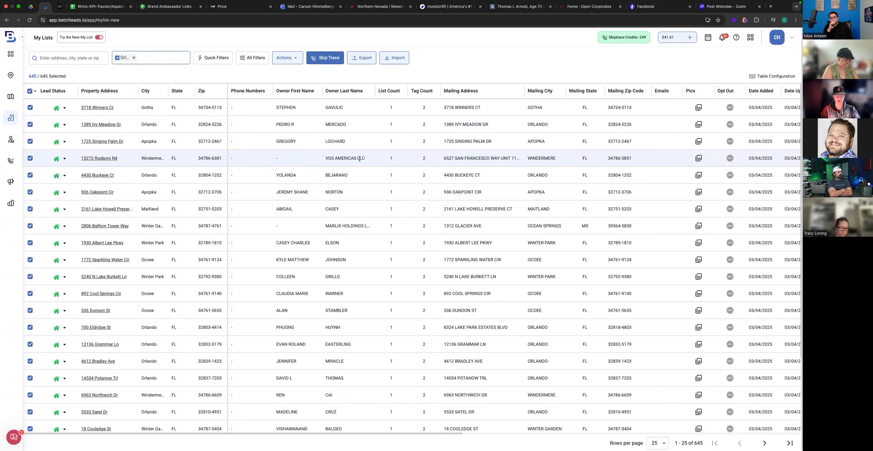
pyautogui.click(364, 60)
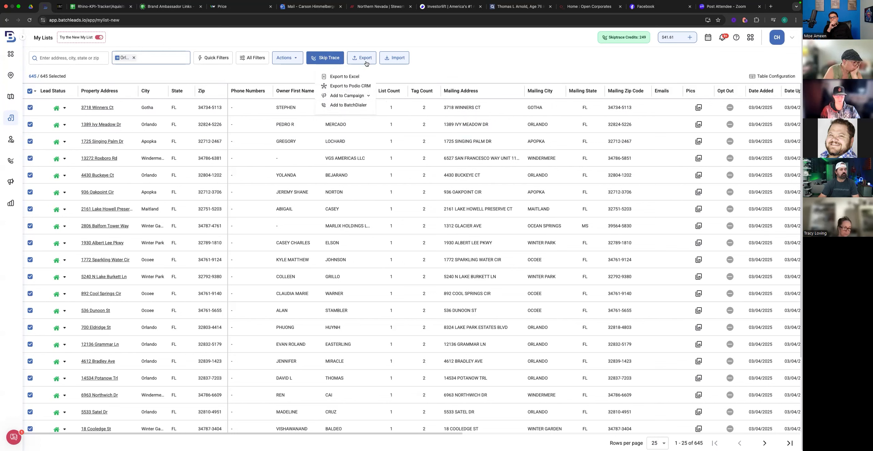
pyautogui.click(340, 77)
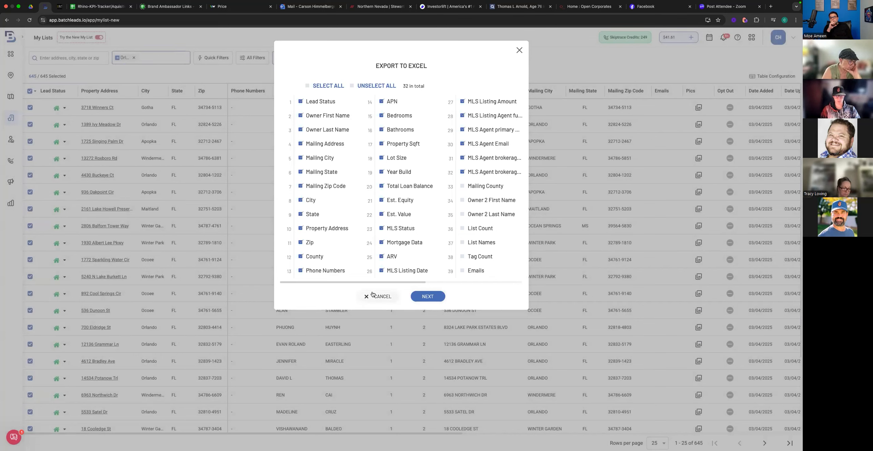
# Step: Review the available Excel export fields, including the MLS listing and agent fields
pyautogui.moveTo(340, 282); pyautogui.dragTo(436, 287)
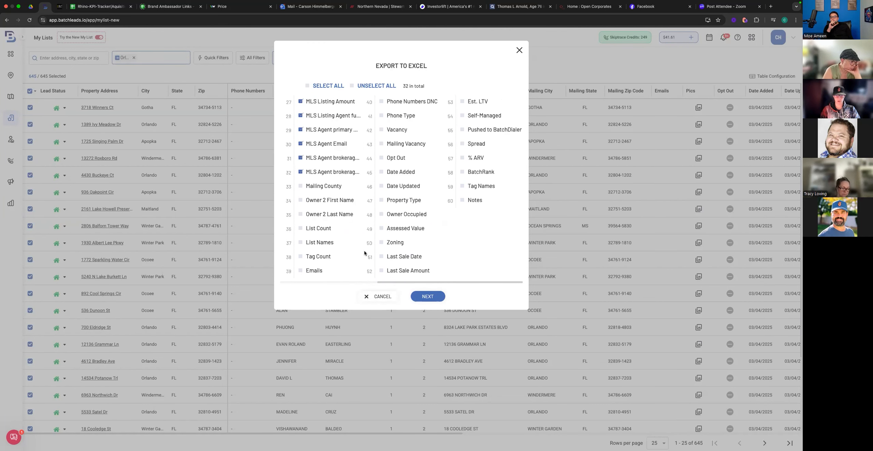
pyautogui.moveTo(413, 281); pyautogui.dragTo(318, 275)
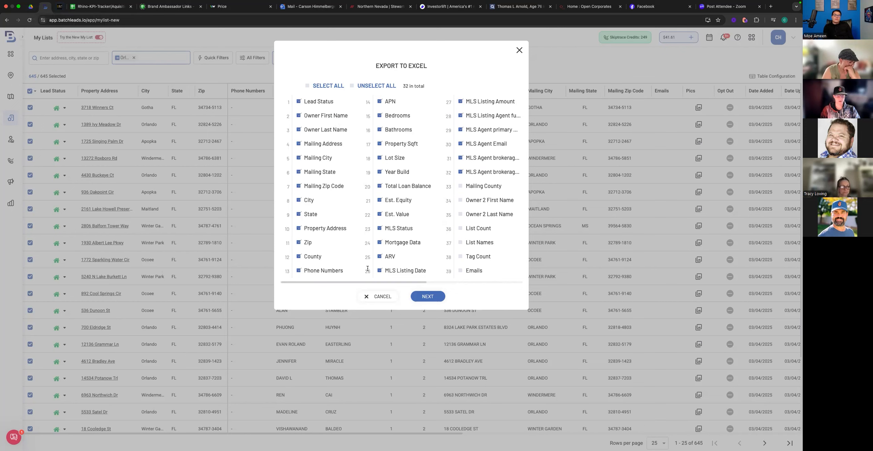
pyautogui.moveTo(365, 283); pyautogui.dragTo(427, 289)
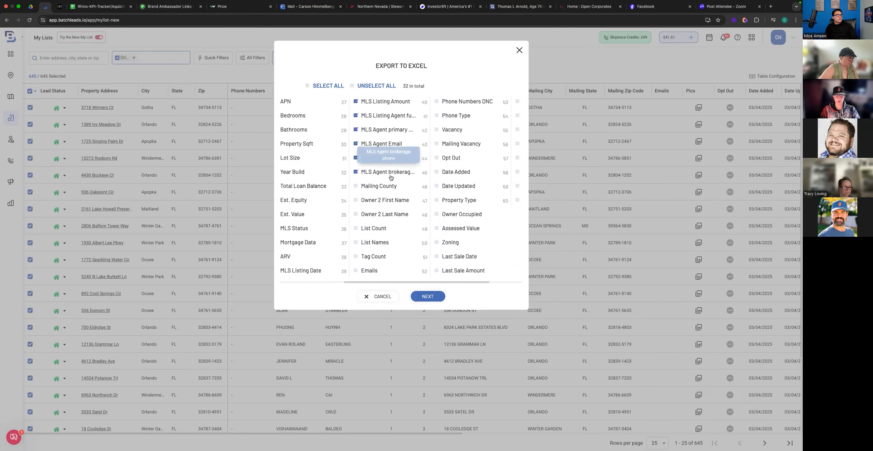
pyautogui.moveTo(370, 282); pyautogui.dragTo(299, 277)
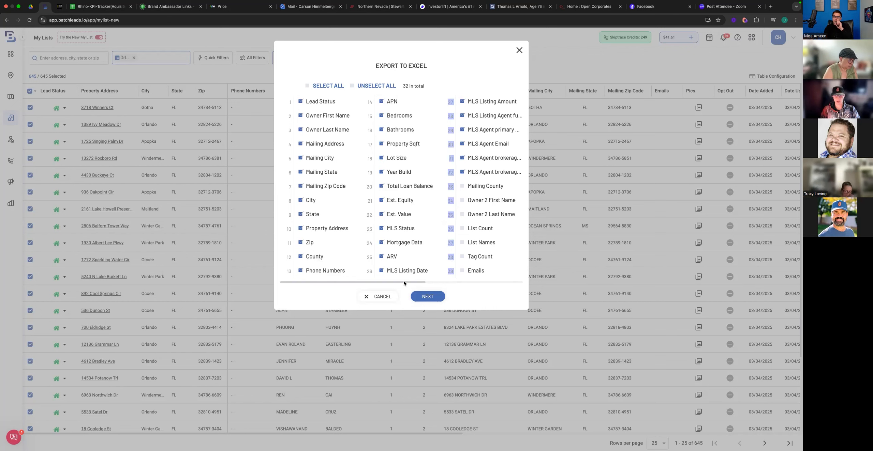
# Step: Compare the Excel export fields with the Batch column mapping in the Uploading Data CRM sheet of BILT 2.0 SOPs - Acquisitions
pyautogui.moveTo(388, 284); pyautogui.dragTo(407, 284)
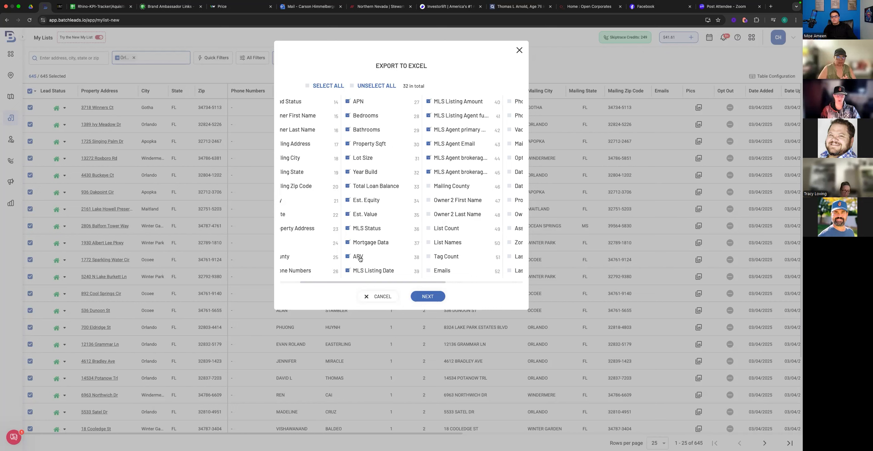
pyautogui.hscroll(3, 375, 283)
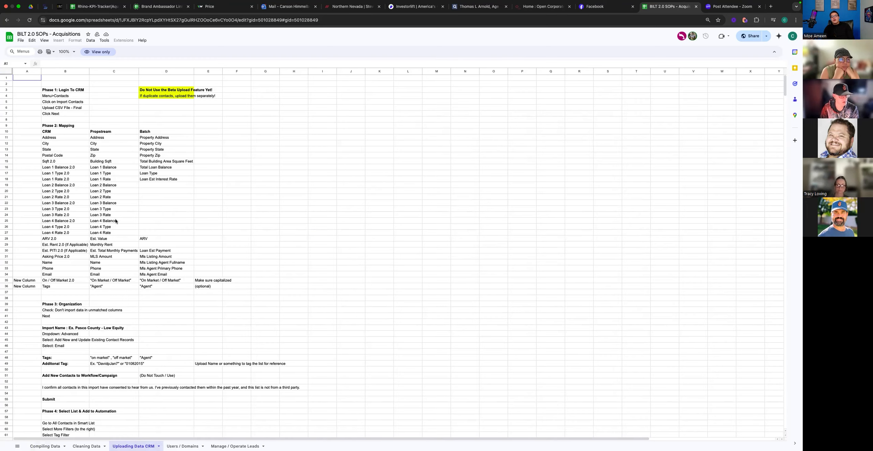
pyautogui.scroll(-1, 116, 221)
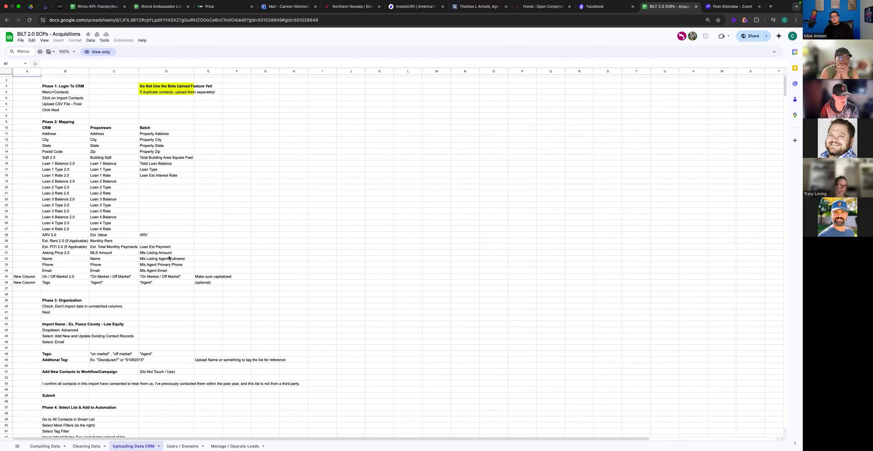
pyautogui.click(152, 139)
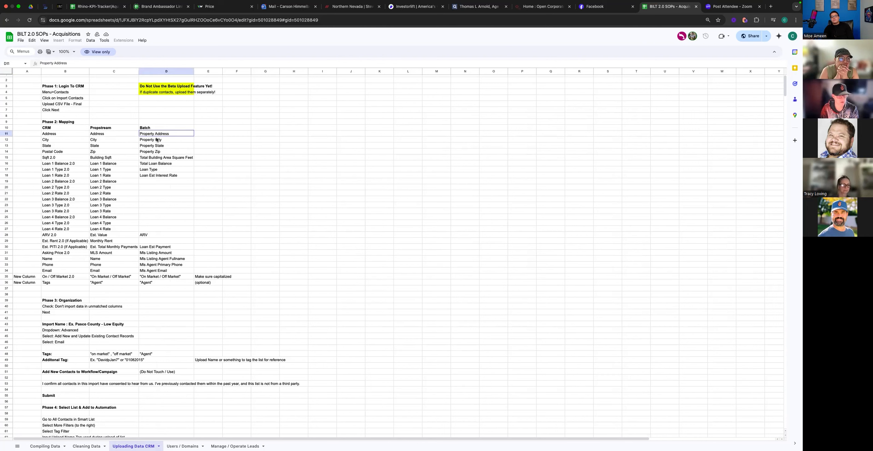
pyautogui.click(156, 146)
pyautogui.click(159, 152)
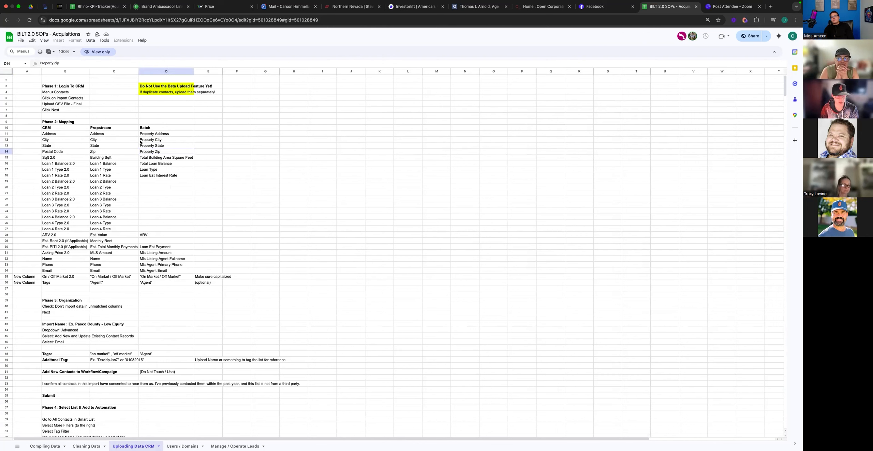
pyautogui.click(171, 158)
pyautogui.click(170, 164)
pyautogui.click(169, 170)
pyautogui.click(168, 175)
pyautogui.click(160, 234)
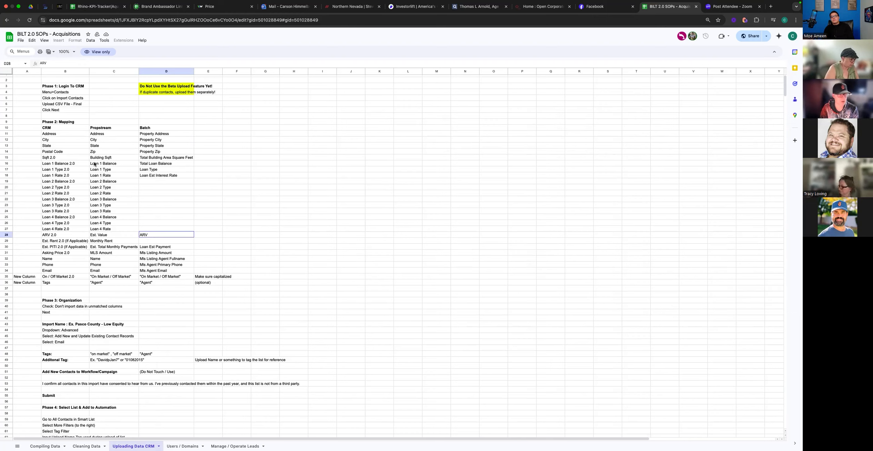
# Step: Return to BatchLeads, accept the current export fields and name the export Orlando Test
pyautogui.click(45, 6)
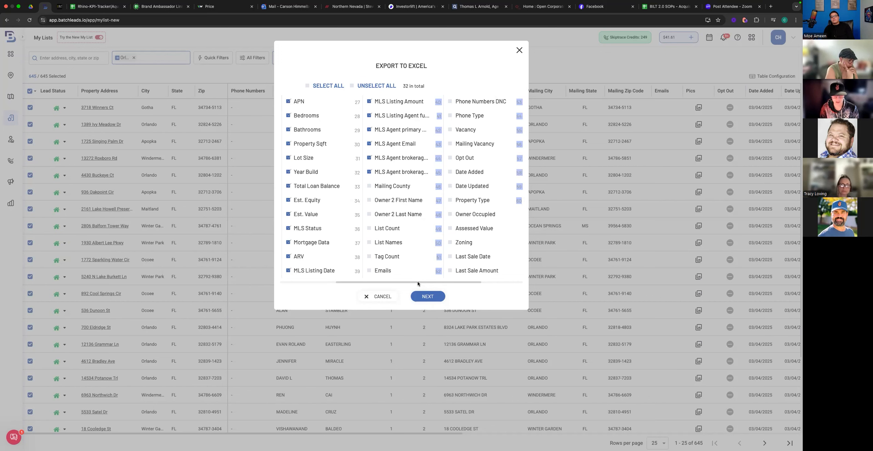
pyautogui.moveTo(416, 282); pyautogui.dragTo(445, 283)
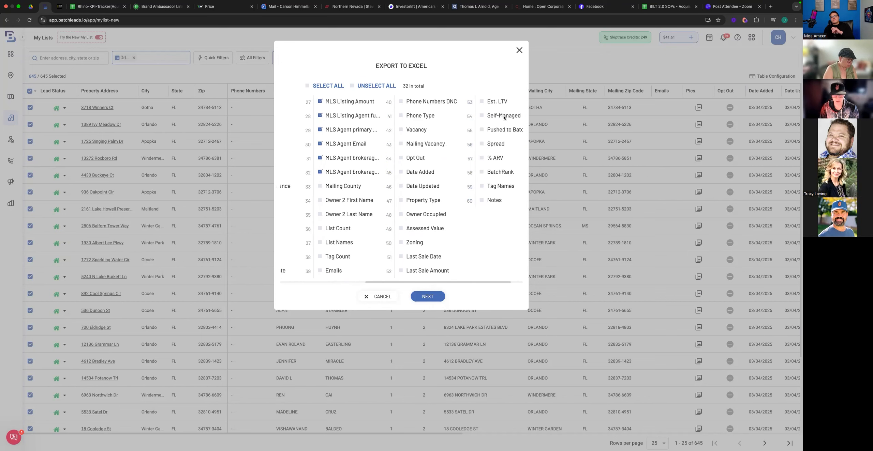
pyautogui.moveTo(455, 283); pyautogui.dragTo(448, 282)
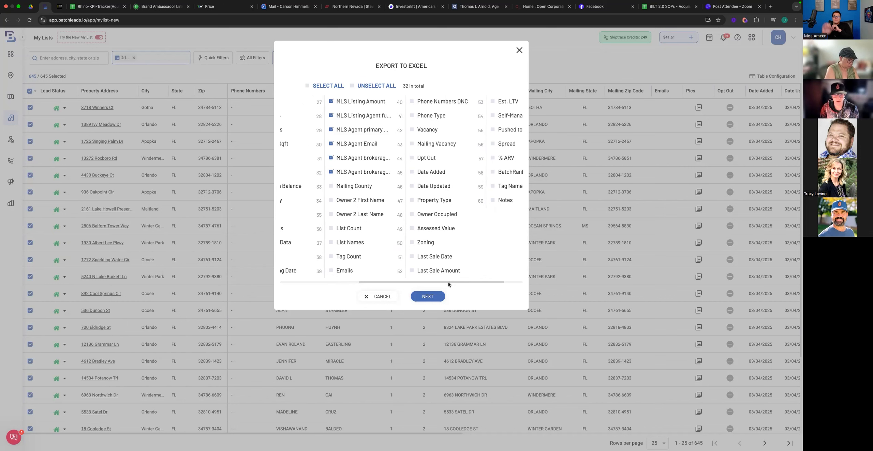
pyautogui.click(428, 297)
pyautogui.click(365, 99)
pyautogui.write('Orlando Test')
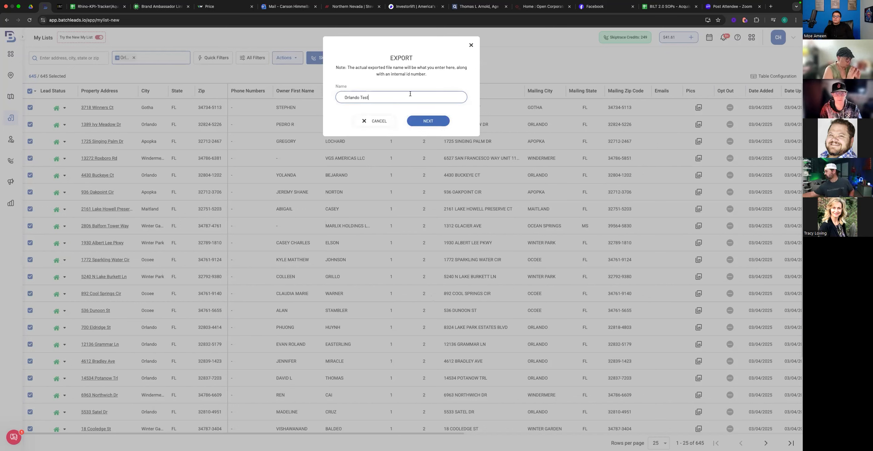
pyautogui.click(428, 121)
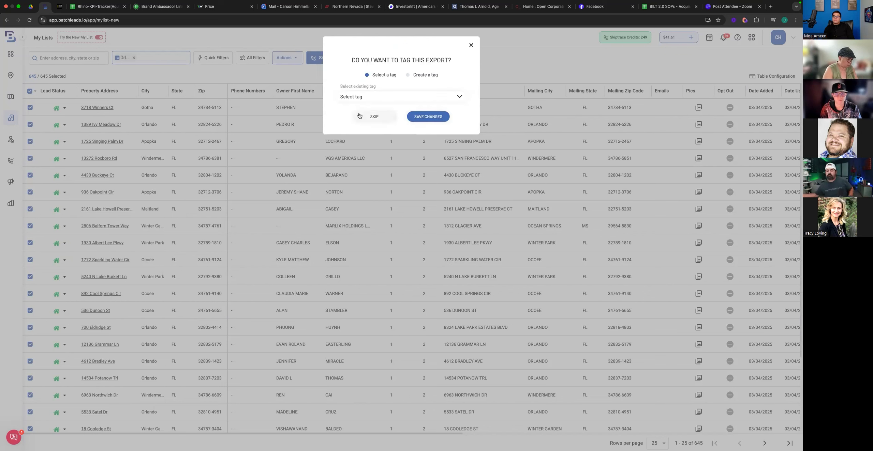
# Step: Tag the export with the existing on market tag and save it
pyautogui.click(369, 97)
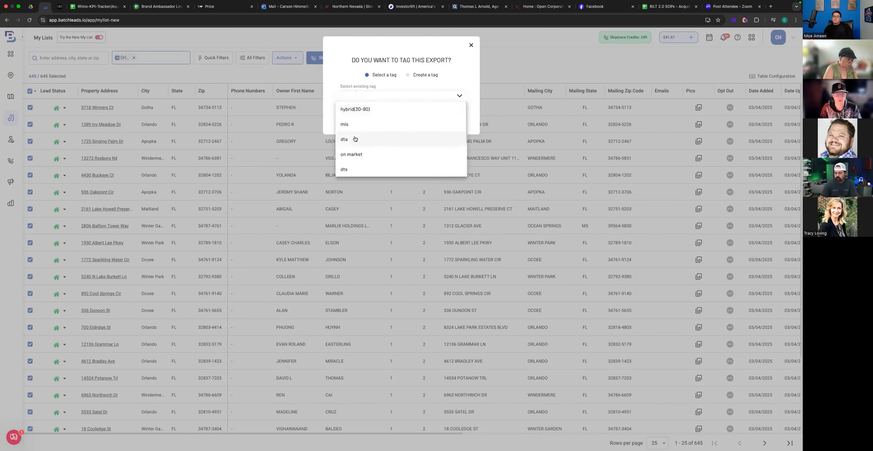
pyautogui.click(354, 139)
pyautogui.click(372, 99)
pyautogui.click(360, 157)
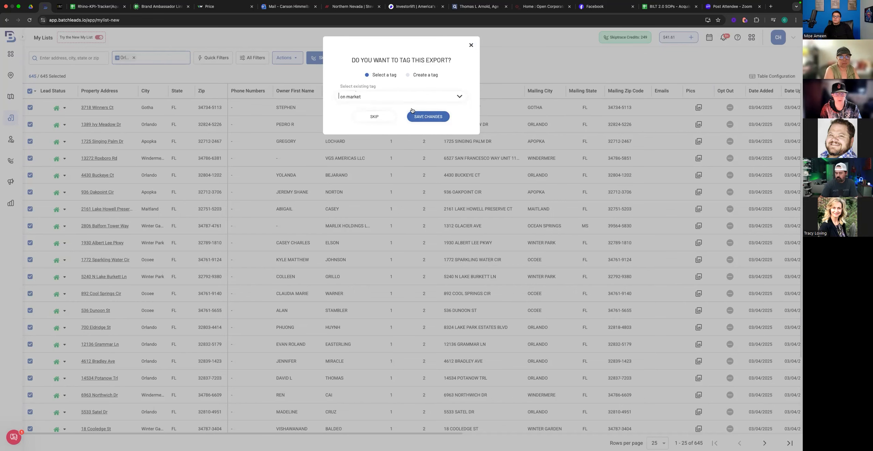
pyautogui.click(431, 117)
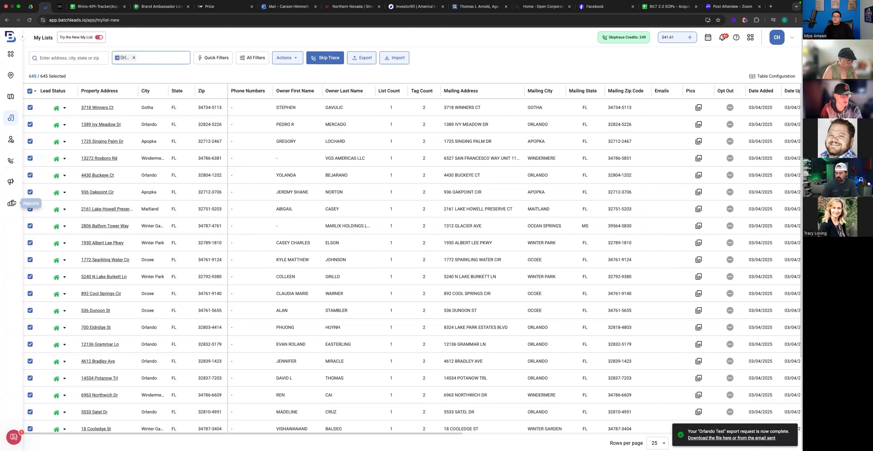
# Step: Open the Save / Export report and download the Orlando Test export file
pyautogui.click(11, 205)
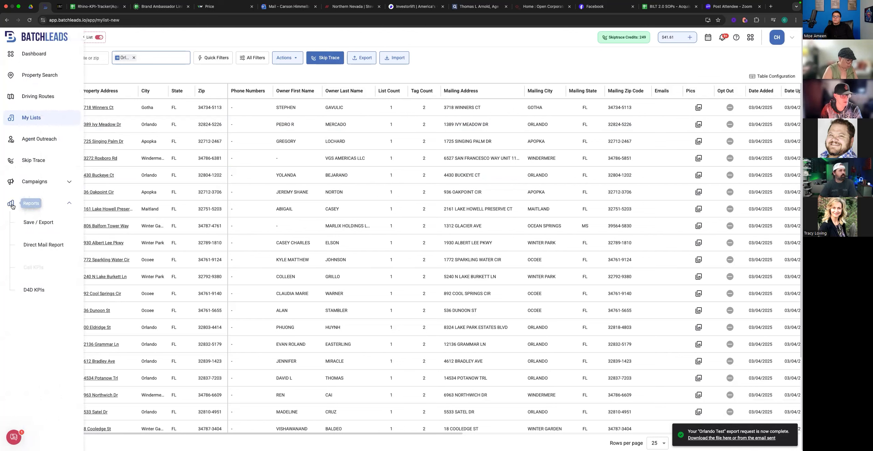
pyautogui.click(44, 225)
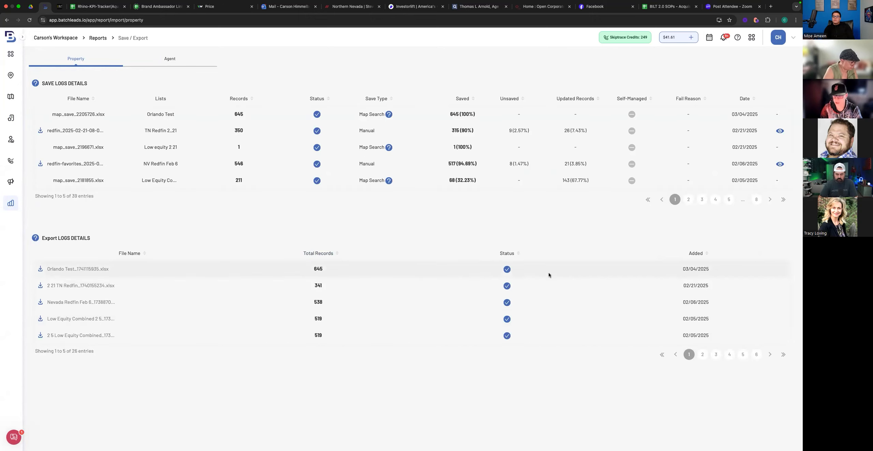
pyautogui.moveTo(305, 265); pyautogui.dragTo(320, 279)
pyautogui.click(330, 272)
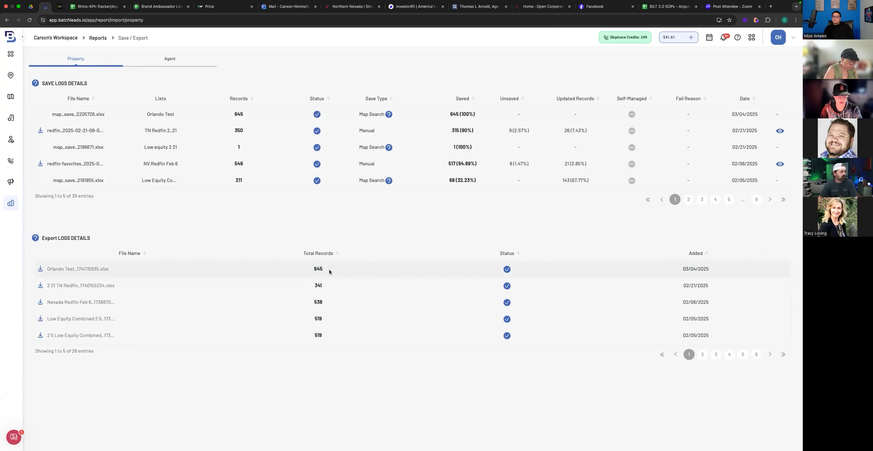
pyautogui.click(40, 270)
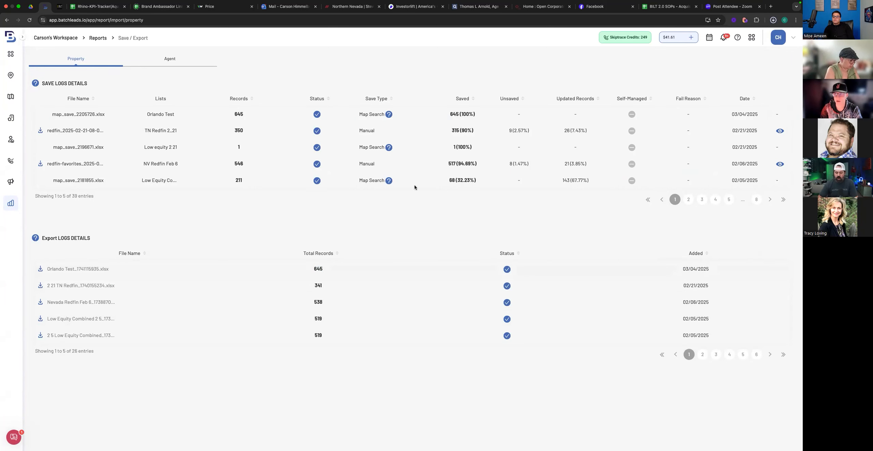
# Step: Open the downloaded Orlando Test spreadsheet and clear its sheet name field
pyautogui.click(773, 21)
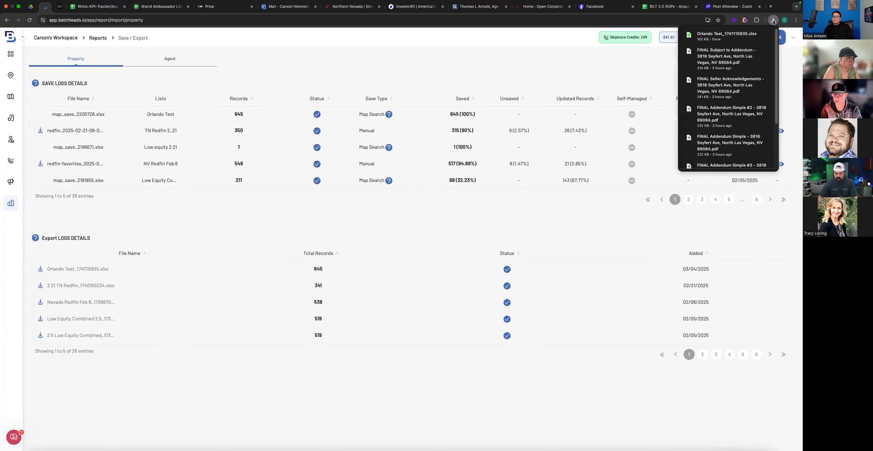
pyautogui.click(759, 32)
pyautogui.click(750, 44)
pyautogui.press('BackSpace')
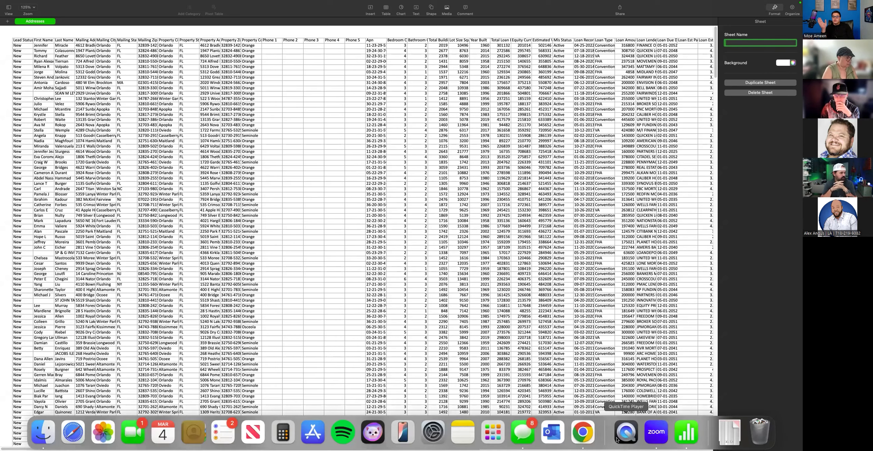
# Step: Switch back to BatchLeads in Chrome and start a new property search for Orlando, FL, USA
pyautogui.click(582, 432)
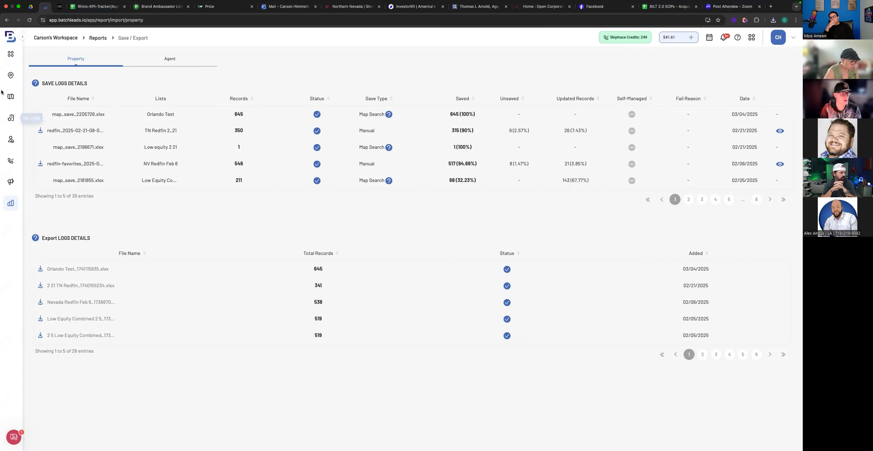
pyautogui.click(10, 76)
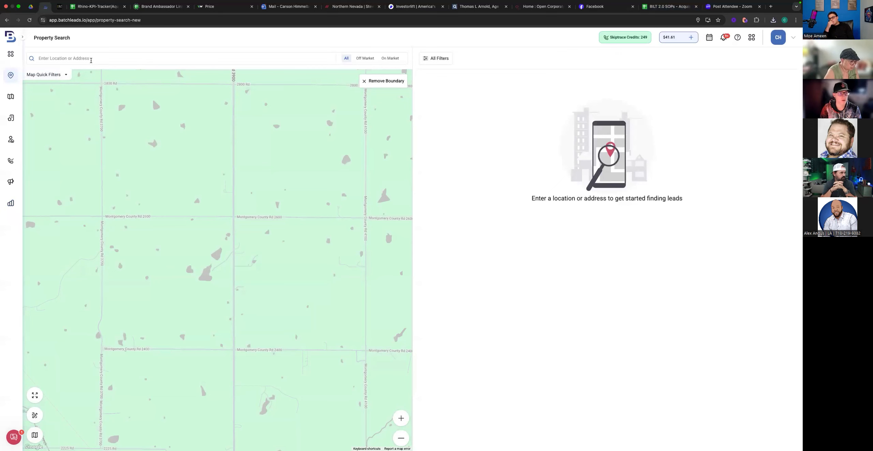
pyautogui.click(91, 63)
pyautogui.click(64, 85)
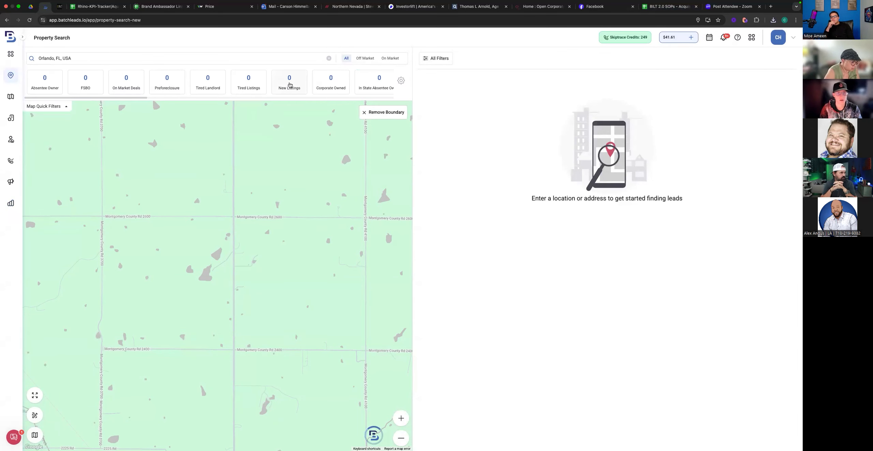
# Step: Filter the Orlando search to the Residential classification with the General property type
pyautogui.click(439, 62)
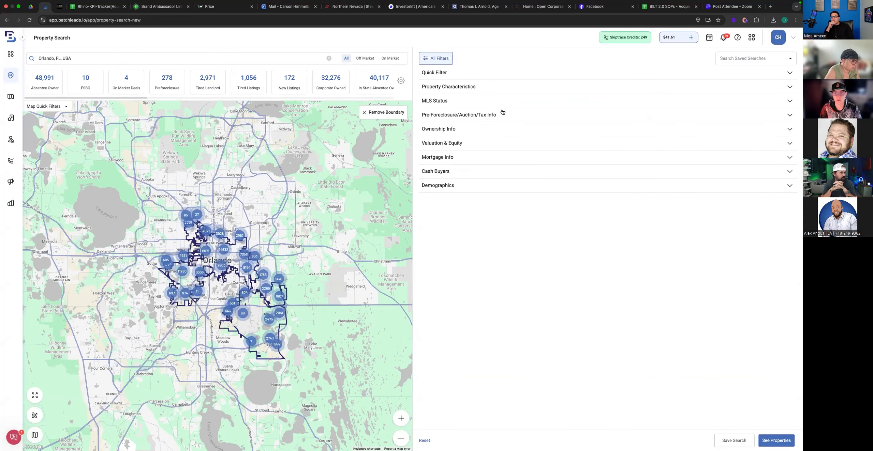
pyautogui.click(476, 90)
pyautogui.click(472, 113)
pyautogui.click(449, 158)
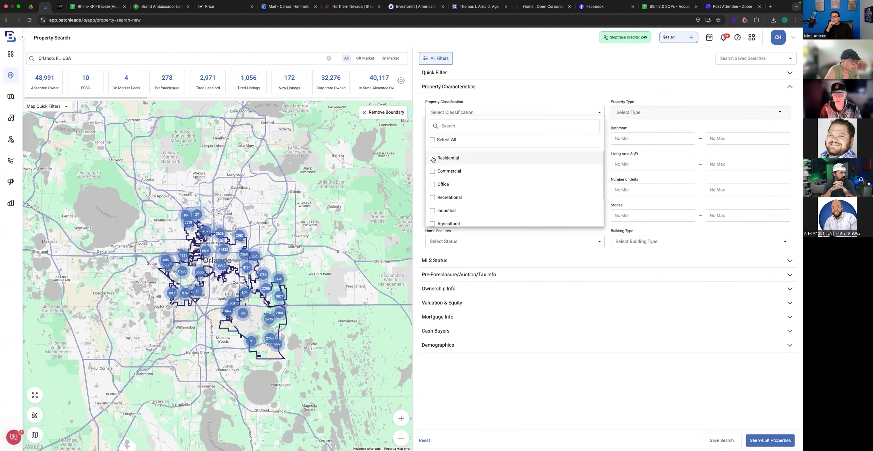
pyautogui.click(586, 115)
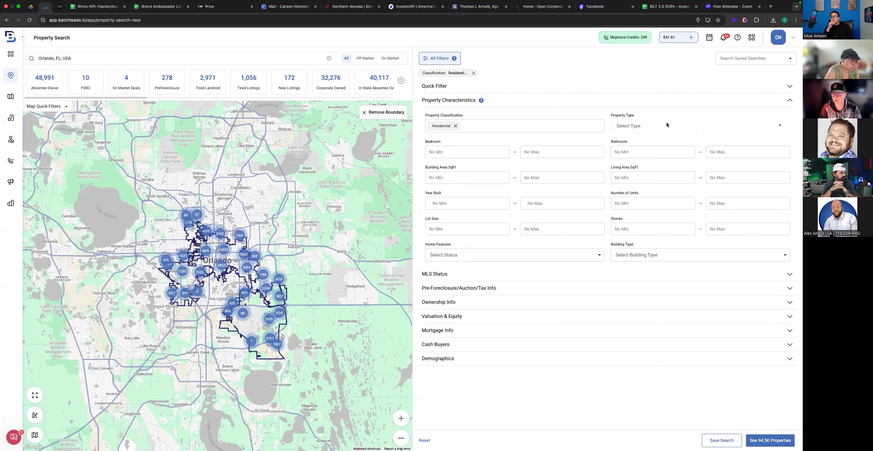
pyautogui.click(656, 131)
pyautogui.click(618, 176)
pyautogui.click(656, 102)
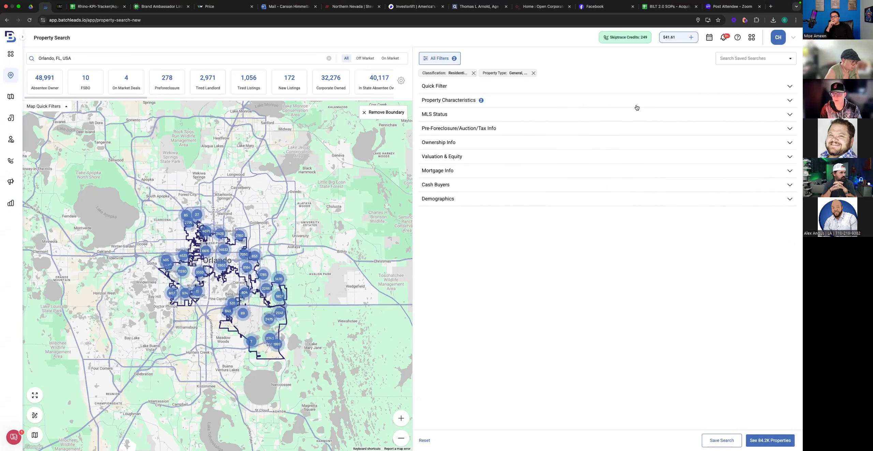
# Step: Limit the search to on-market listings with a maximum listing price of $750,000
pyautogui.click(482, 119)
pyautogui.click(464, 139)
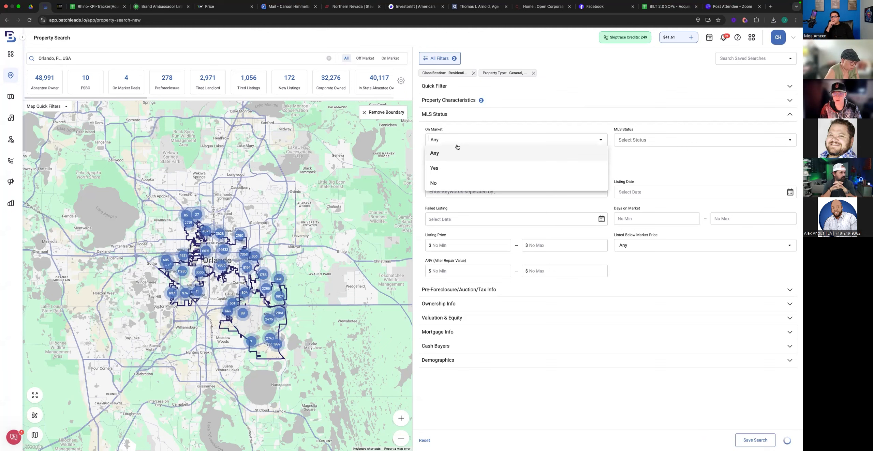
pyautogui.click(439, 170)
pyautogui.click(627, 141)
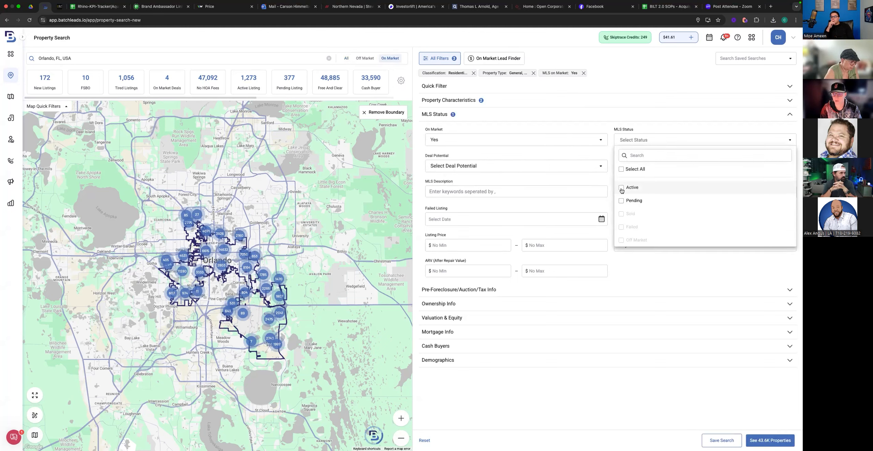
pyautogui.click(580, 153)
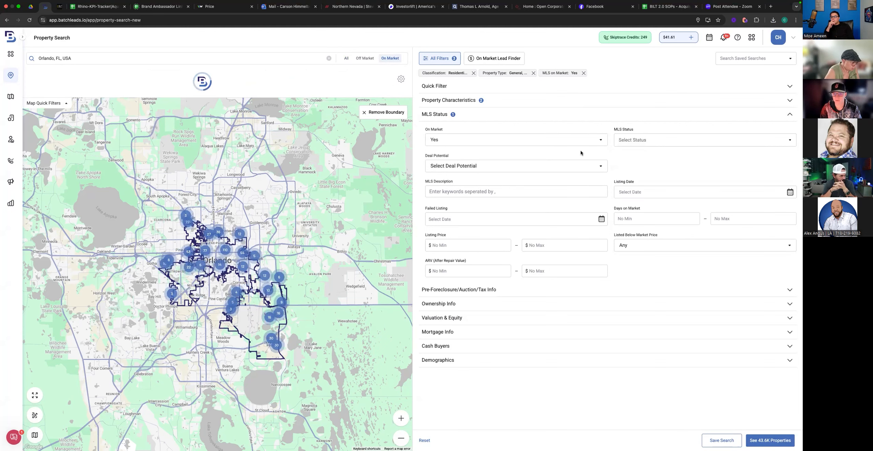
pyautogui.click(546, 243)
pyautogui.write('750')
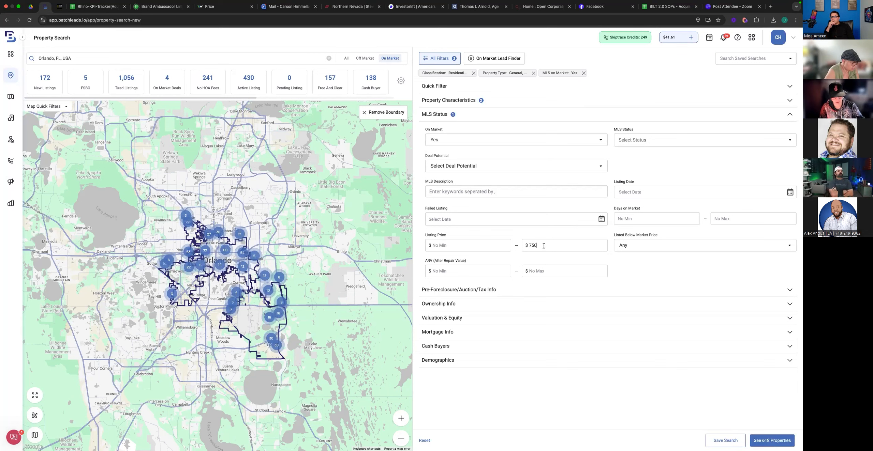
pyautogui.write(',000')
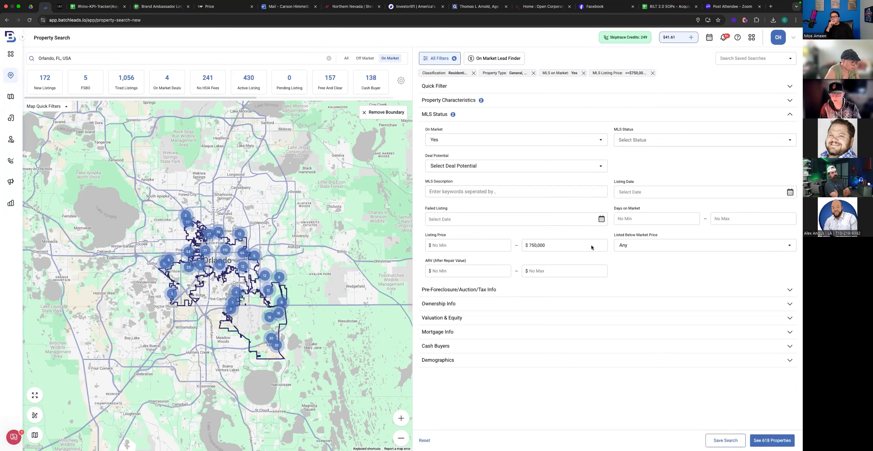
pyautogui.click(755, 117)
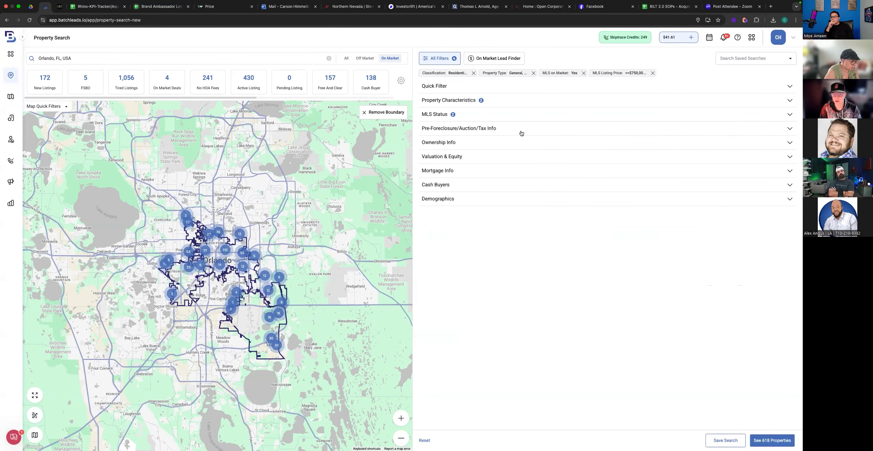
pyautogui.click(496, 131)
pyautogui.click(498, 132)
pyautogui.click(492, 148)
pyautogui.click(491, 148)
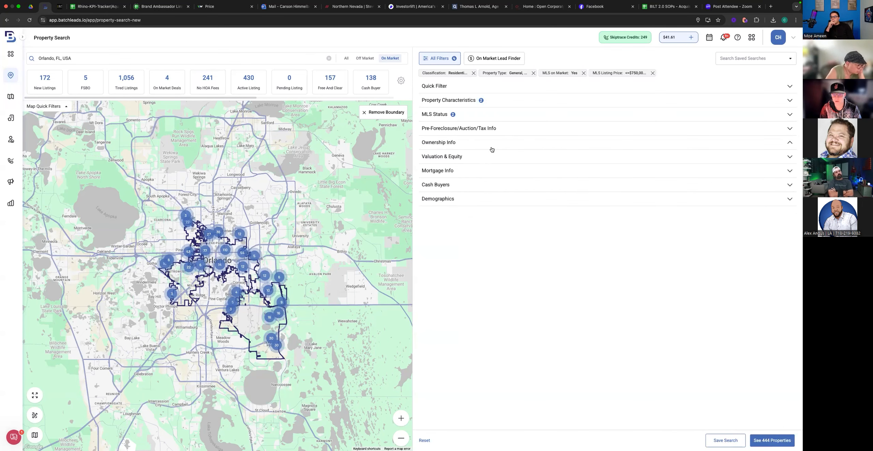
# Step: Filter the mortgage info by first loan type, selecting Conventional, VA and one additional loan type
pyautogui.click(469, 171)
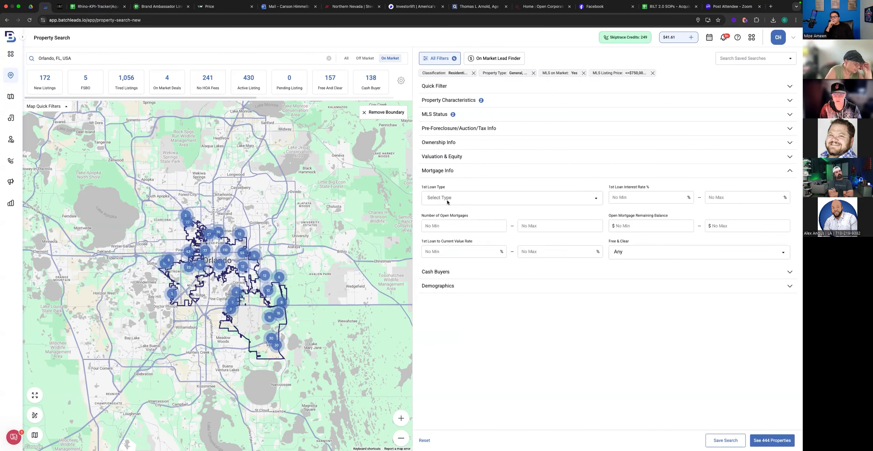
pyautogui.click(448, 203)
pyautogui.click(433, 251)
pyautogui.click(432, 263)
pyautogui.click(432, 276)
pyautogui.click(507, 188)
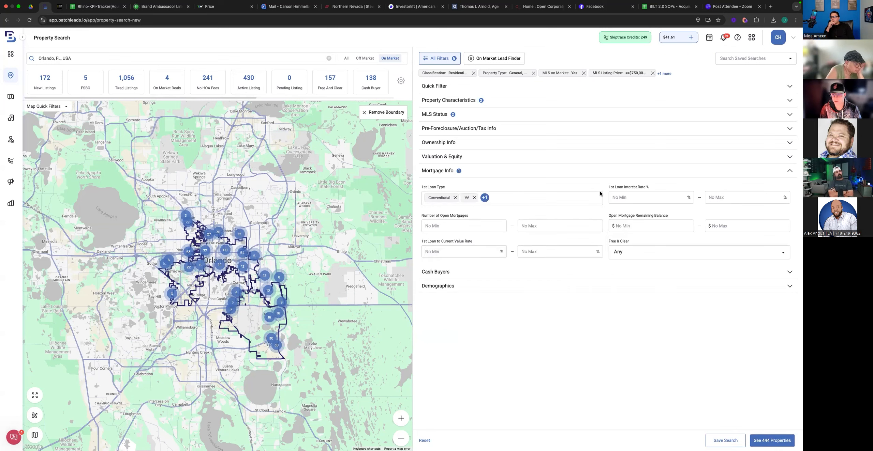
# Step: Set the maximum first loan interest rate to 5% and apply it to the property search
pyautogui.click(711, 199)
pyautogui.write('5')
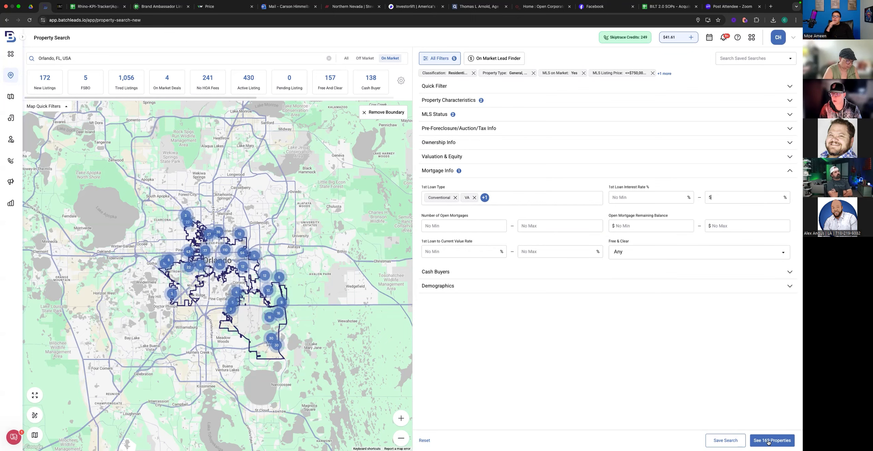
pyautogui.click(744, 70)
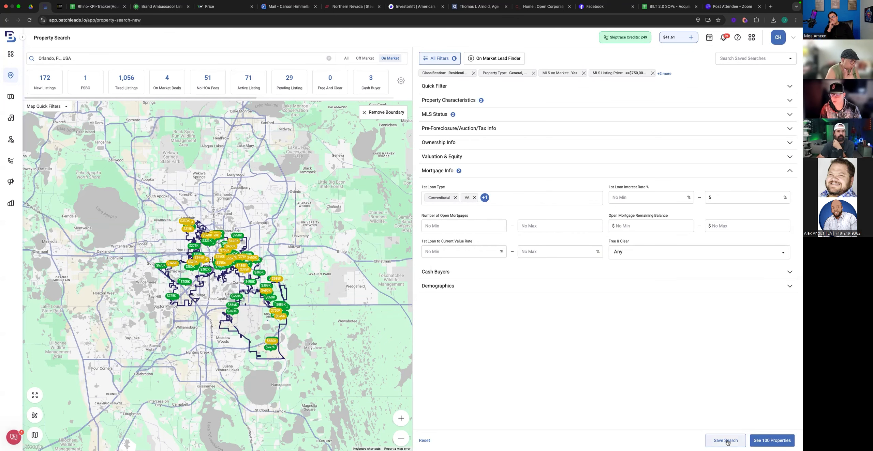
# Step: Start saving the search under the name "Any Type Listing Filter 2.0" and include it in the map quick filters
pyautogui.click(727, 442)
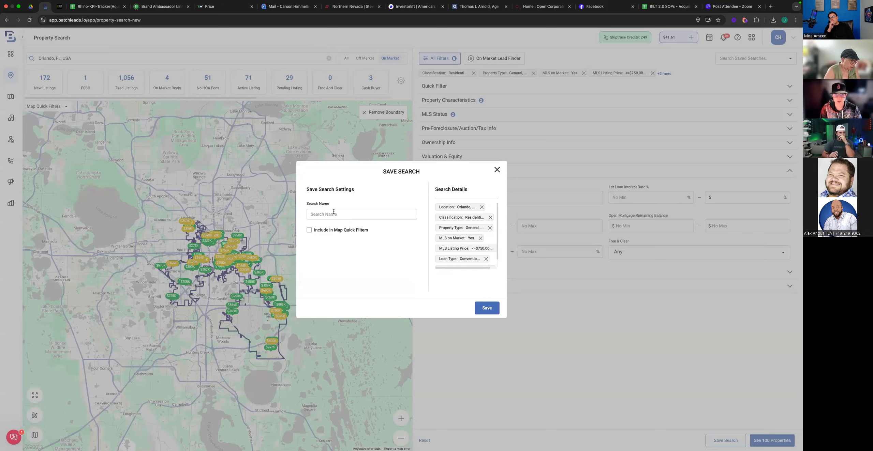
pyautogui.click(330, 215)
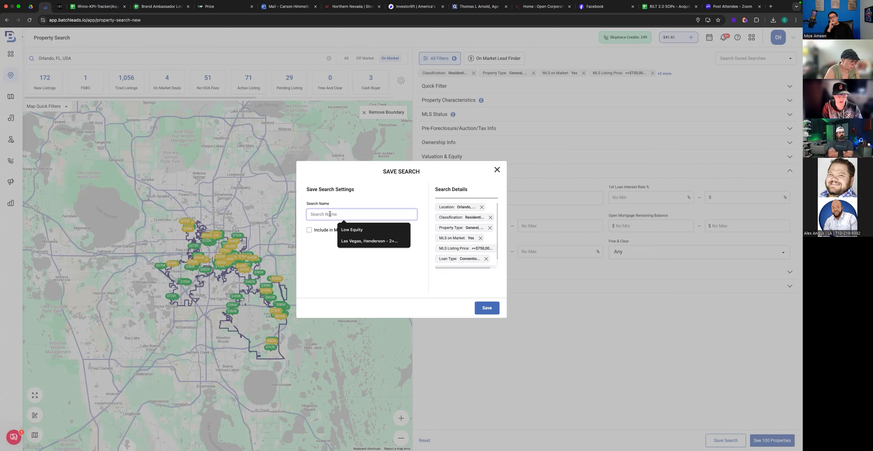
pyautogui.write('Any Type Listing')
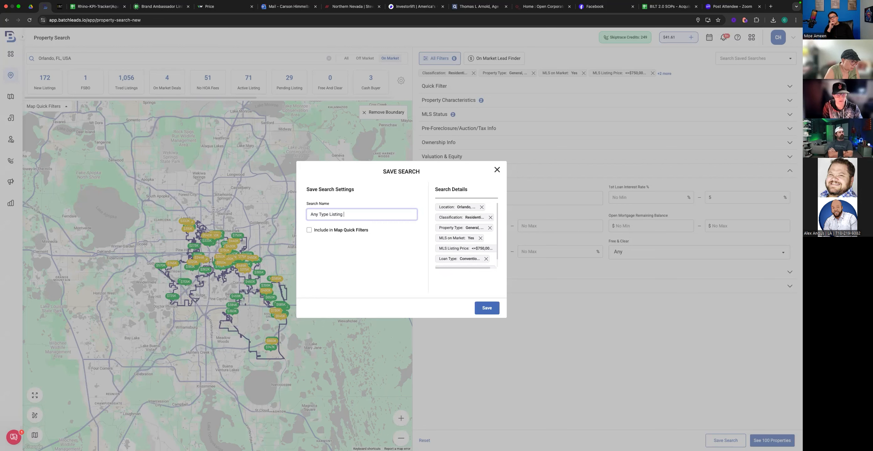
pyautogui.write(' Filter')
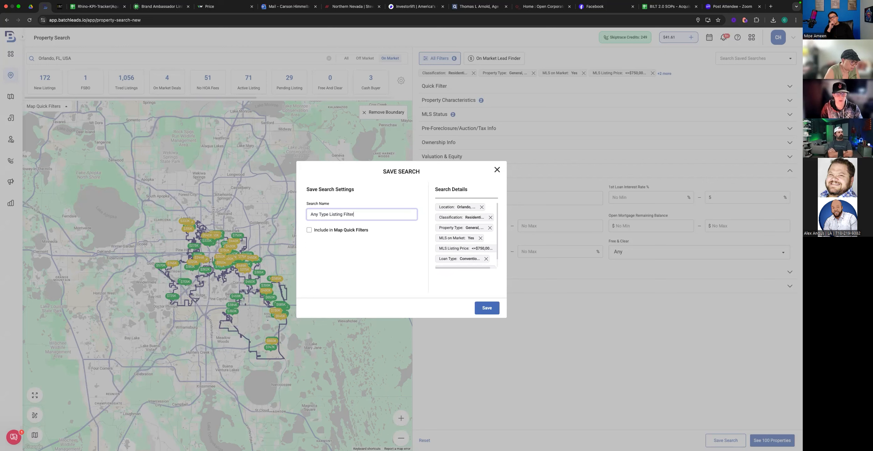
pyautogui.click(309, 231)
pyautogui.click(356, 215)
pyautogui.write('2.0')
# Step: Reuse the search name "Any Type Listing Filter 2.0" as the quick filter name and save the search
pyautogui.moveTo(359, 215); pyautogui.dragTo(308, 216)
pyautogui.press('super+c')
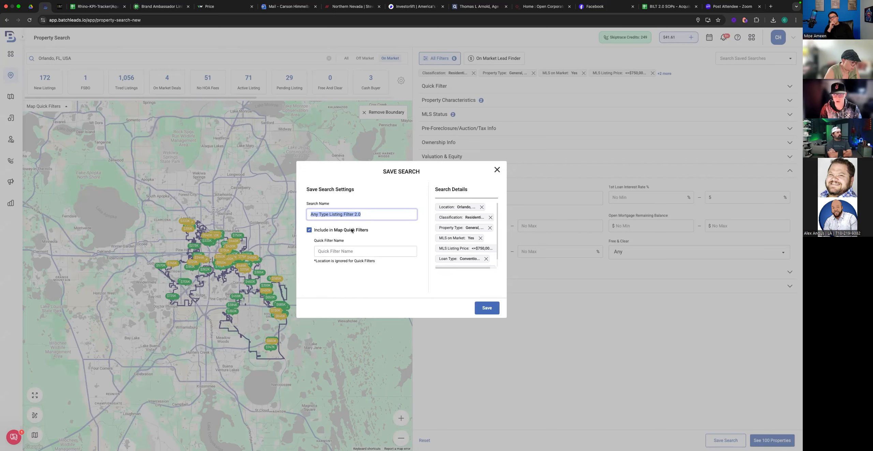
pyautogui.click(352, 252)
pyautogui.press('super+v')
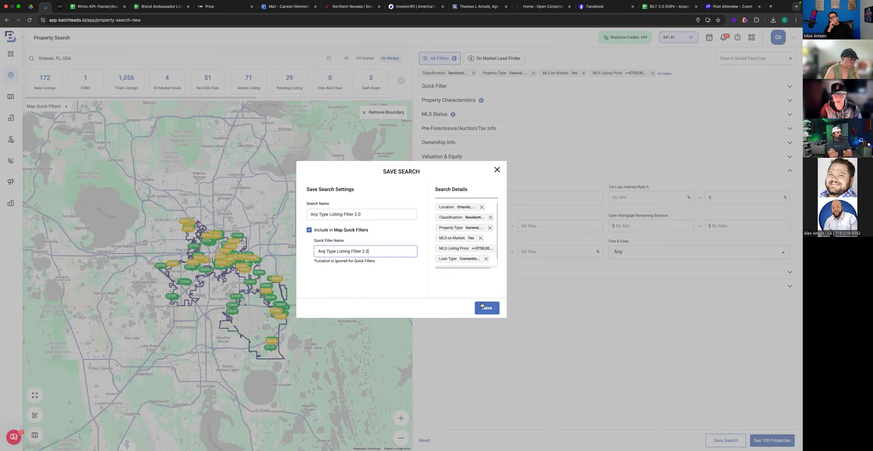
pyautogui.click(484, 309)
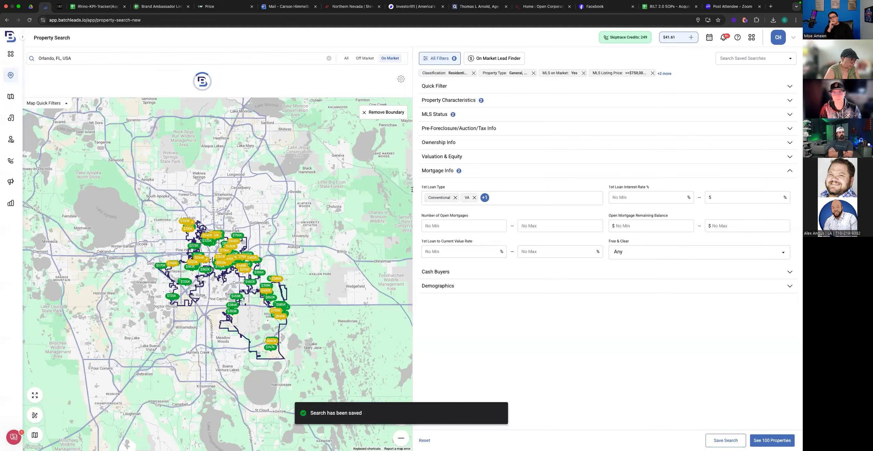
# Step: Load the saved search "Any Type Listing Filter 2.0" from the saved searches
pyautogui.click(760, 59)
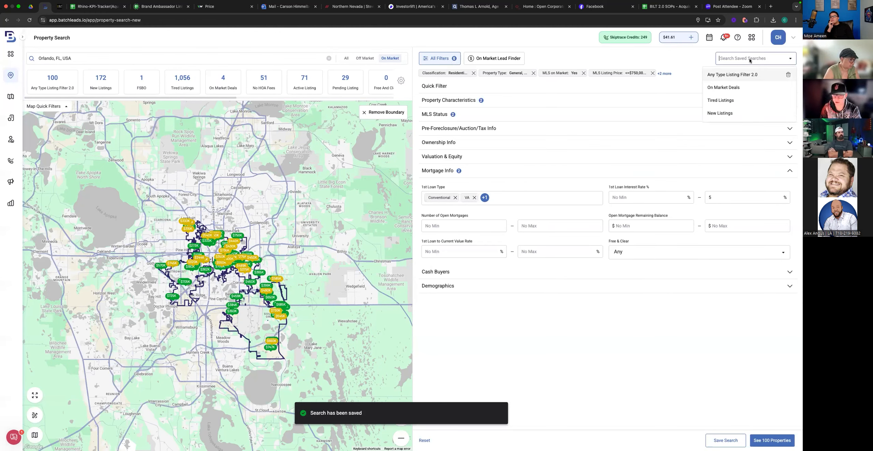
pyautogui.click(729, 76)
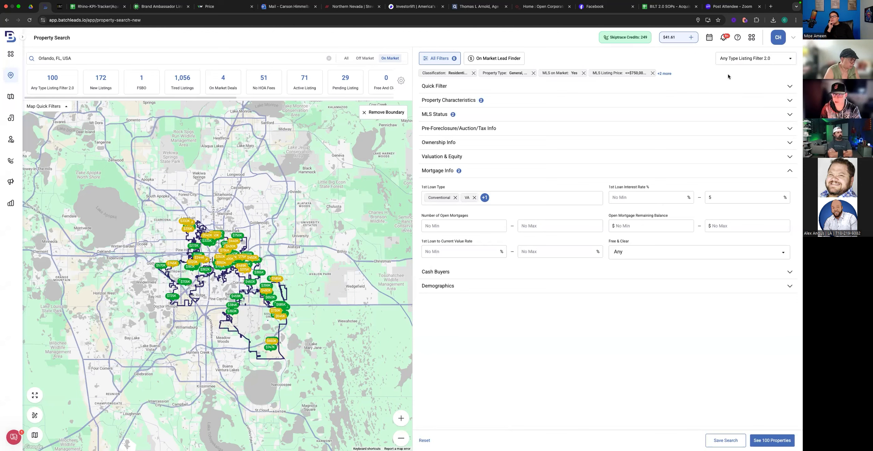